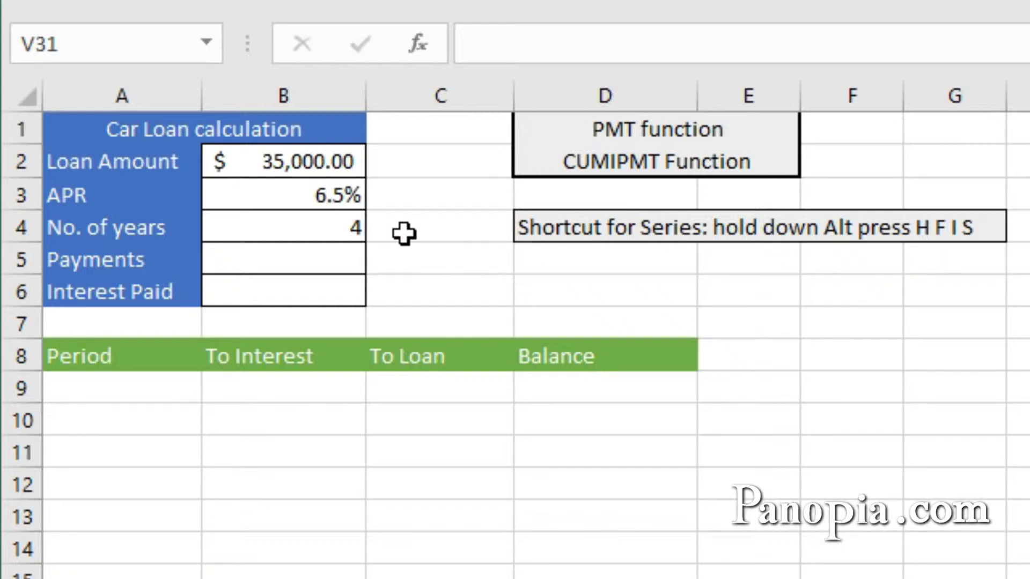
Begin =PMT(B3/12,B4*12, in B5 with the monthly rate and number of monthly periods
left_click(304, 261)
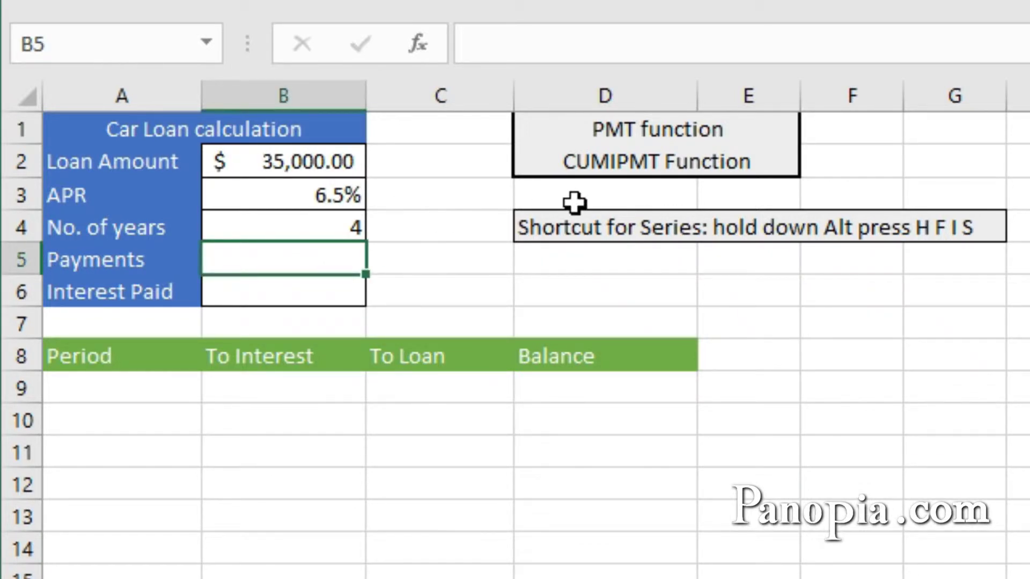
type("=")
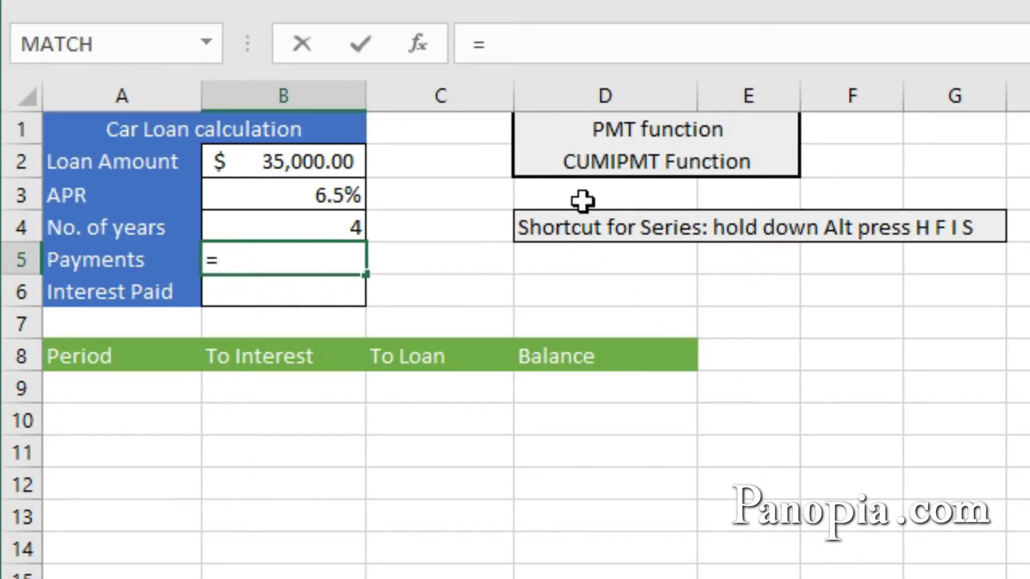
type("pmt")
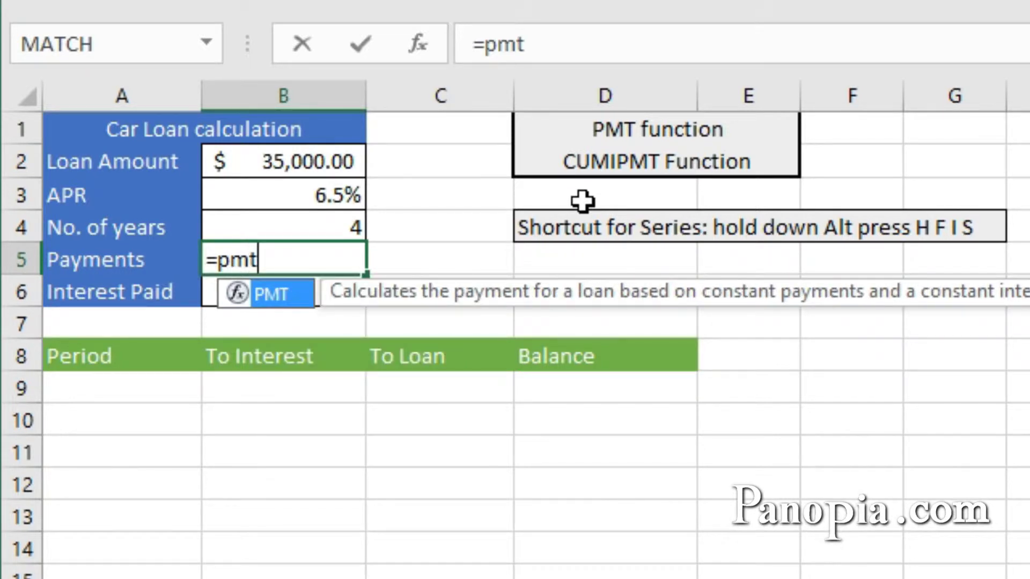
key("Tab")
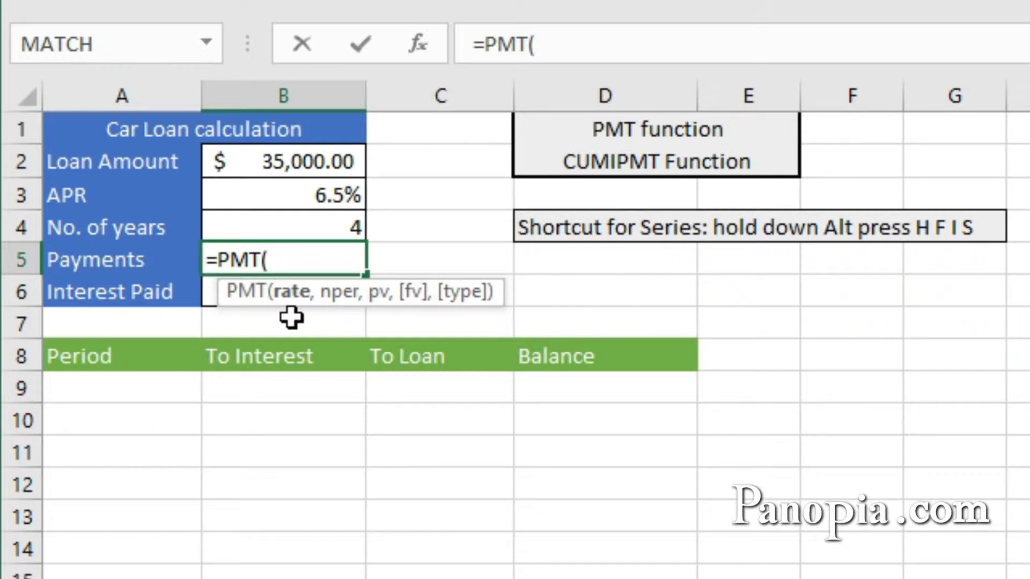
left_click(330, 202)
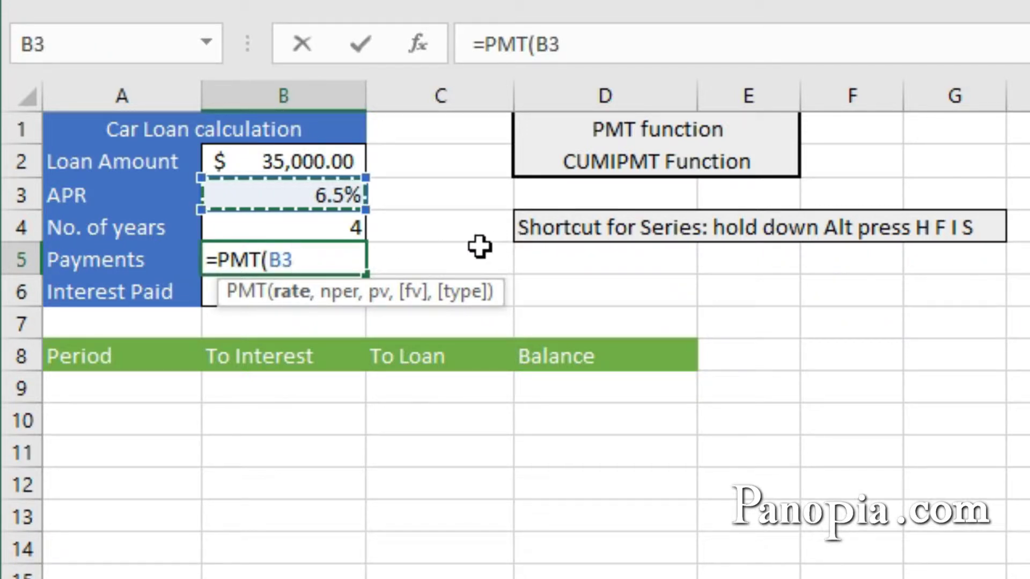
type("/12")
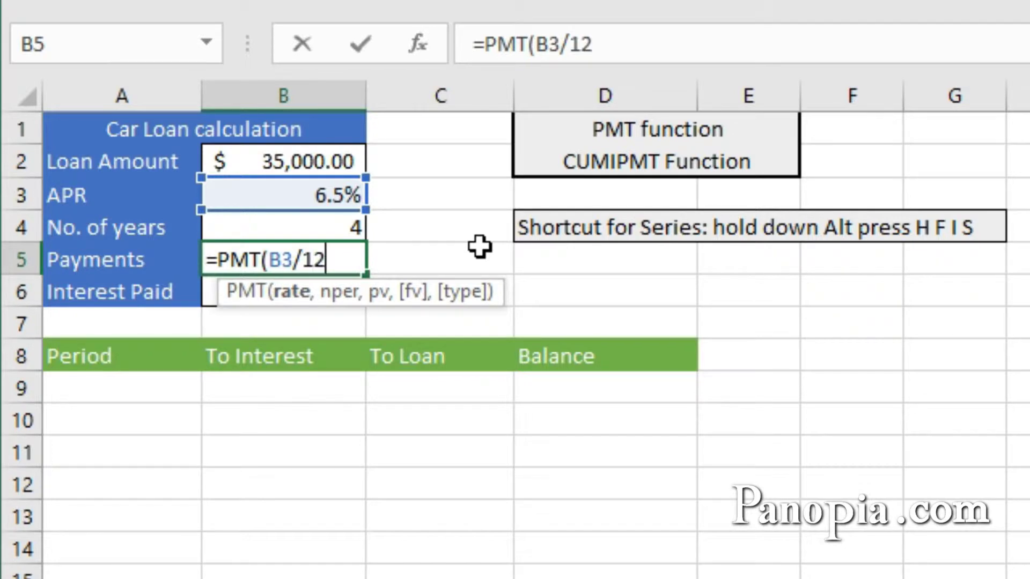
type(",")
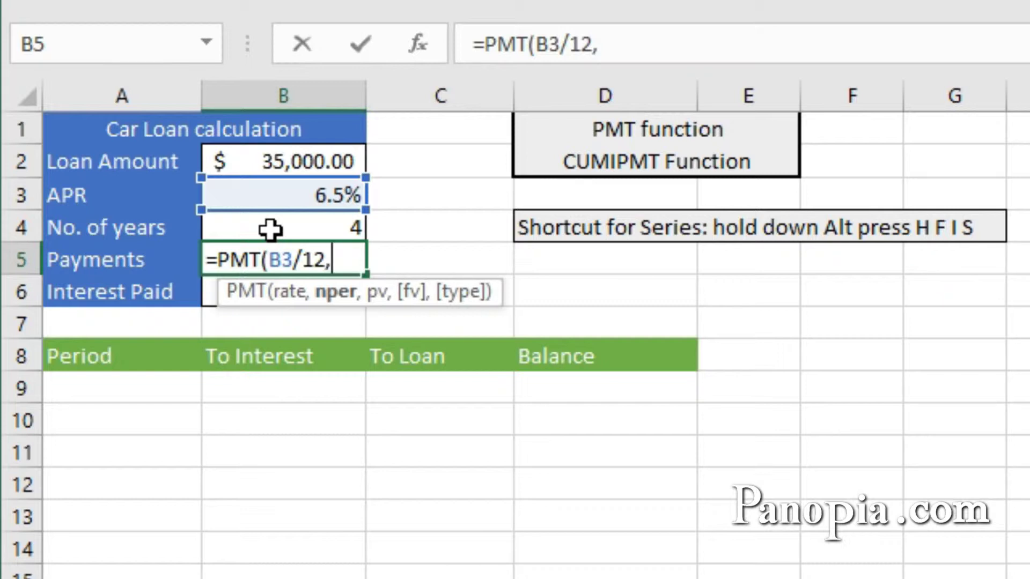
left_click(345, 234)
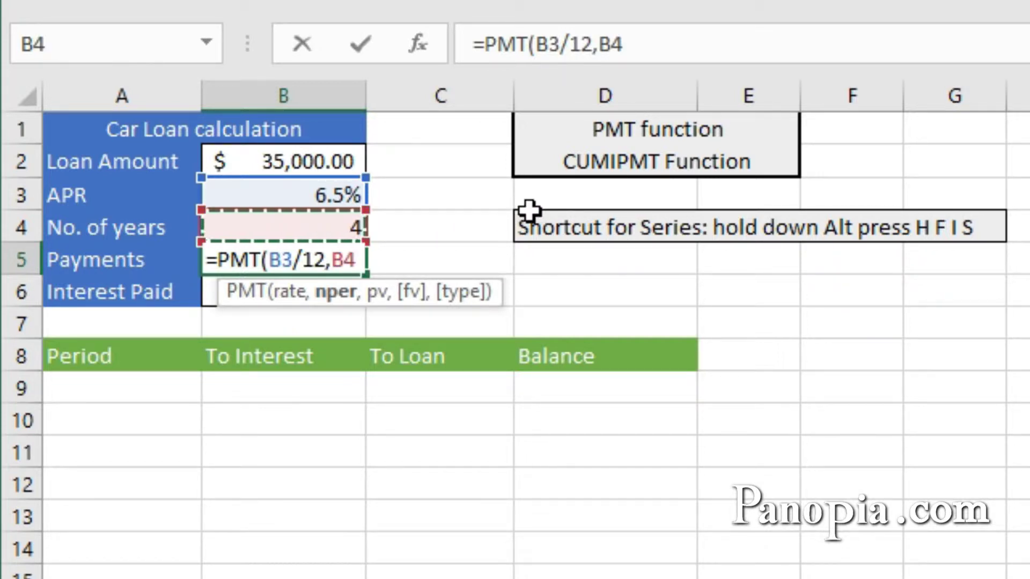
type("*")
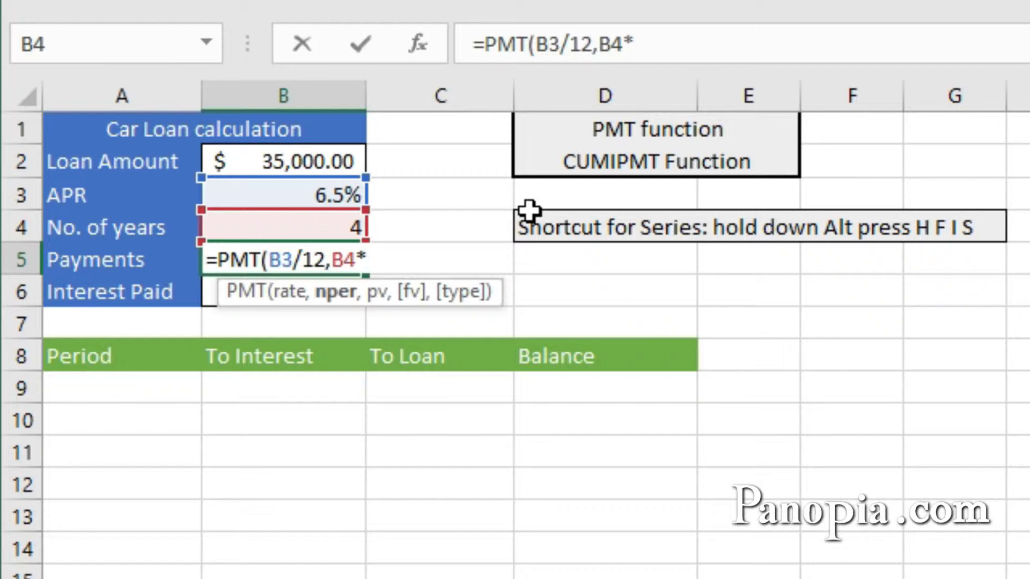
type("12,")
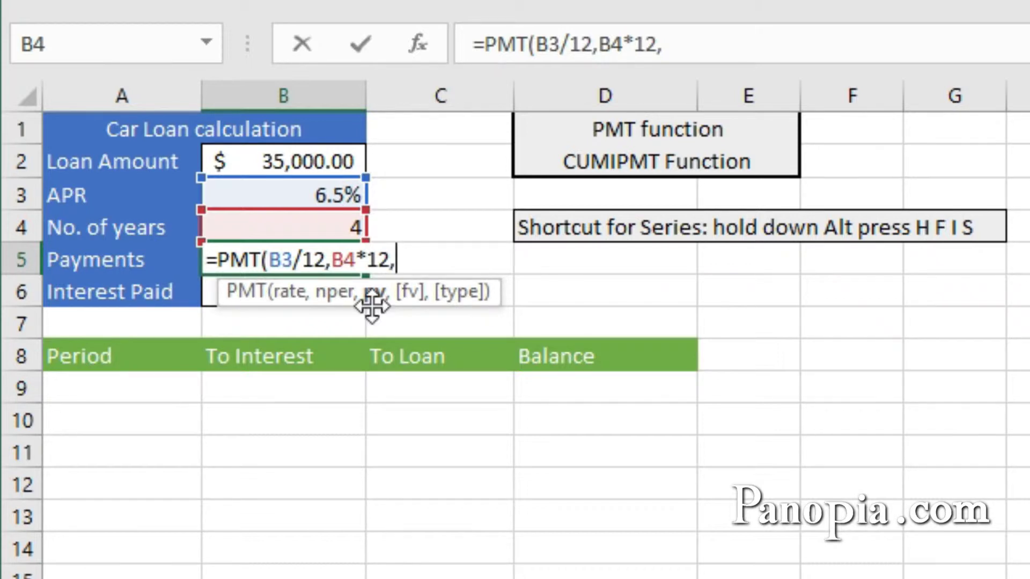
Add loan amount B2 as present value and commit, giving a ($830.02) monthly payment
left_click(322, 157)
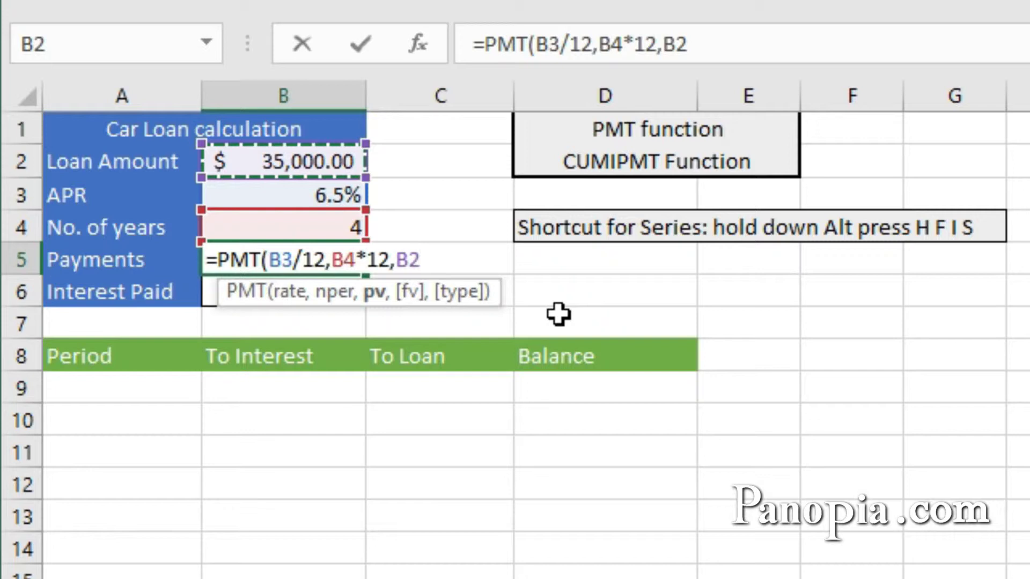
key("Return")
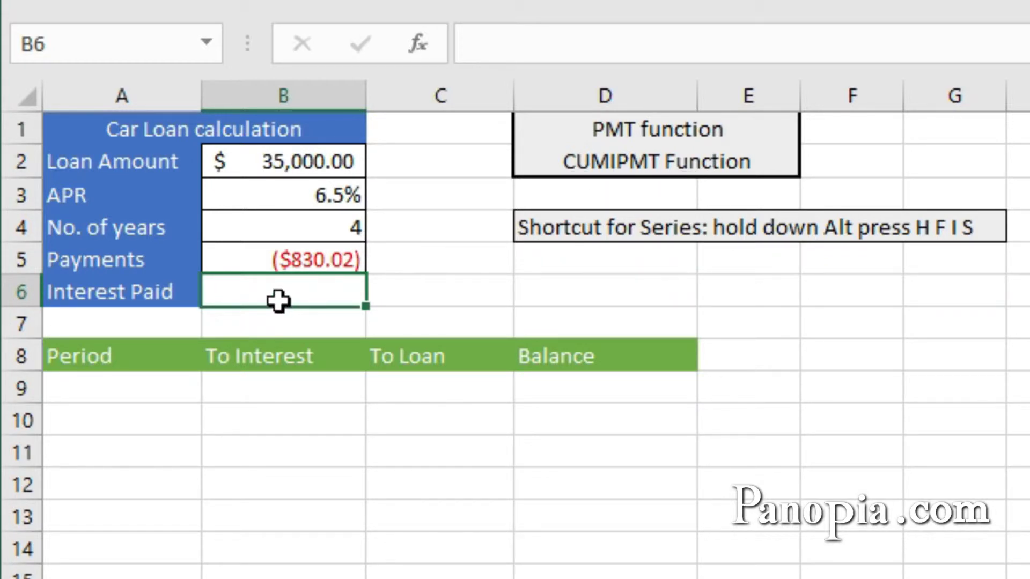
Start =CUMIPMT(B3/12,B4*12, in B6 with the monthly rate and total periods
type("=")
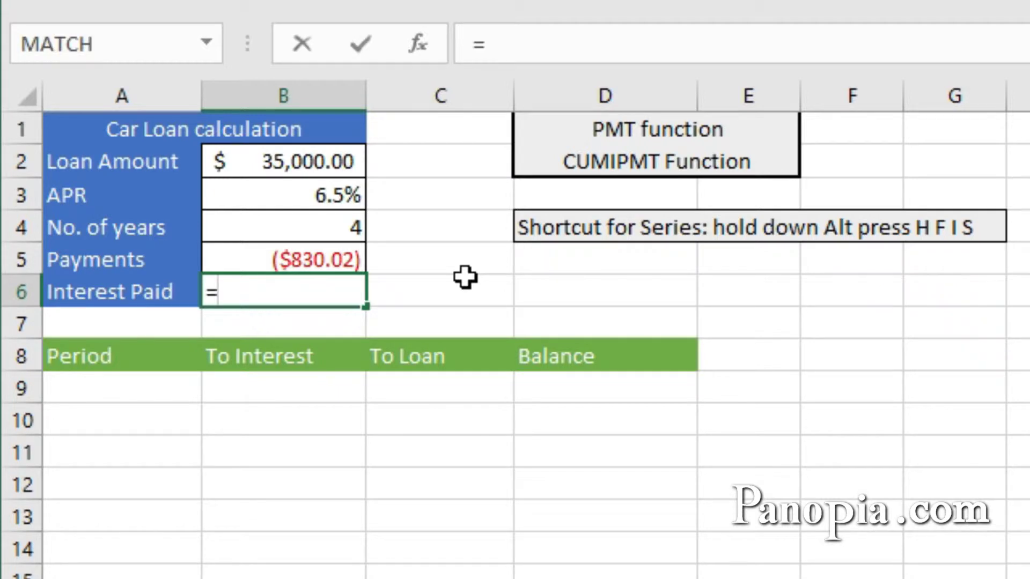
type("cumi")
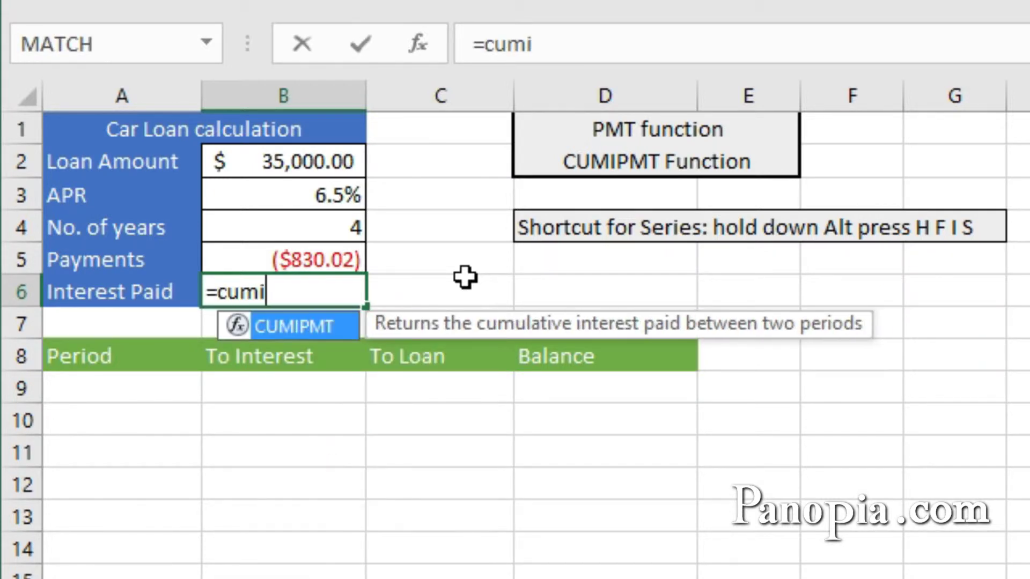
type("pmt")
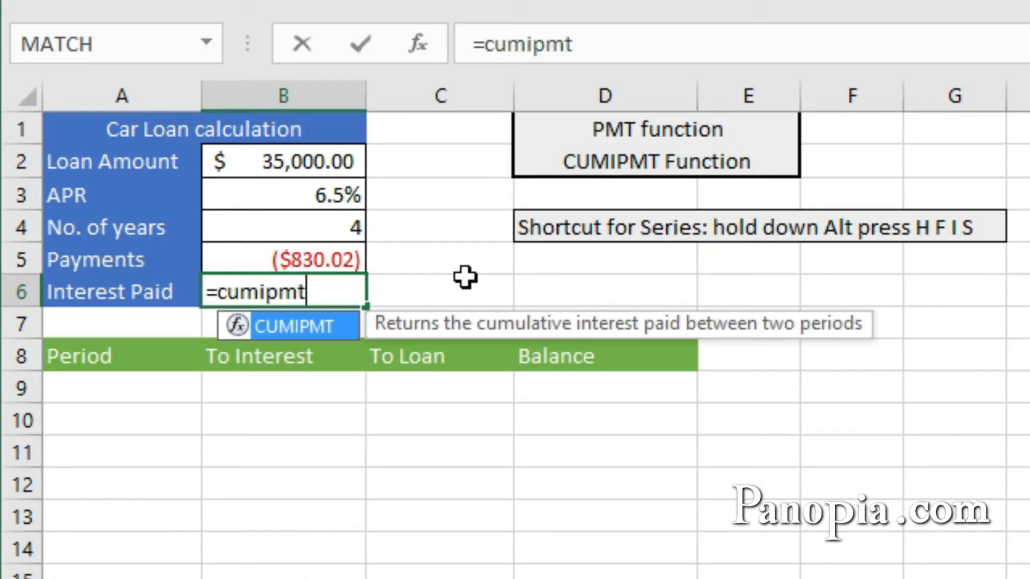
key("Tab")
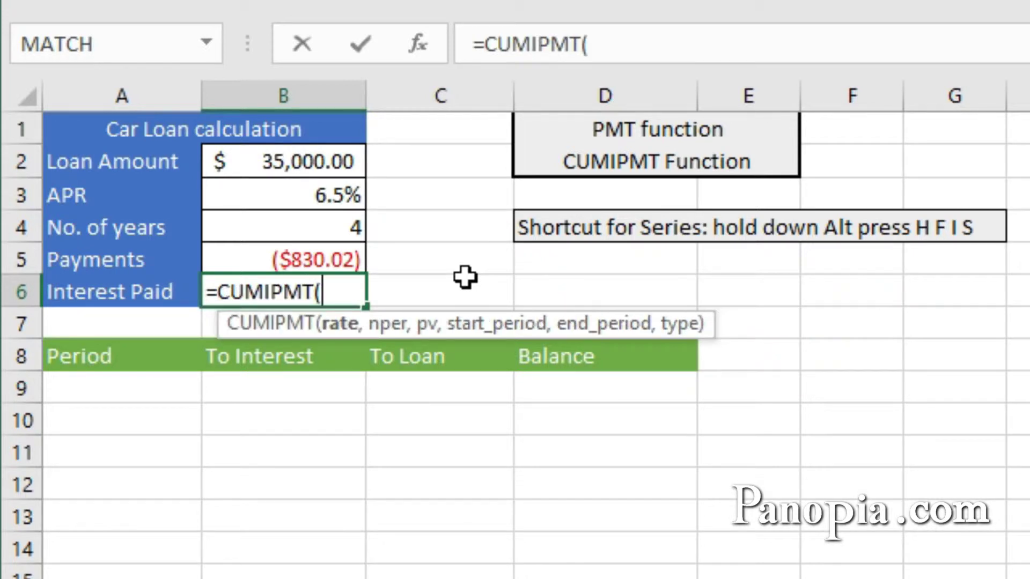
left_click(294, 197)
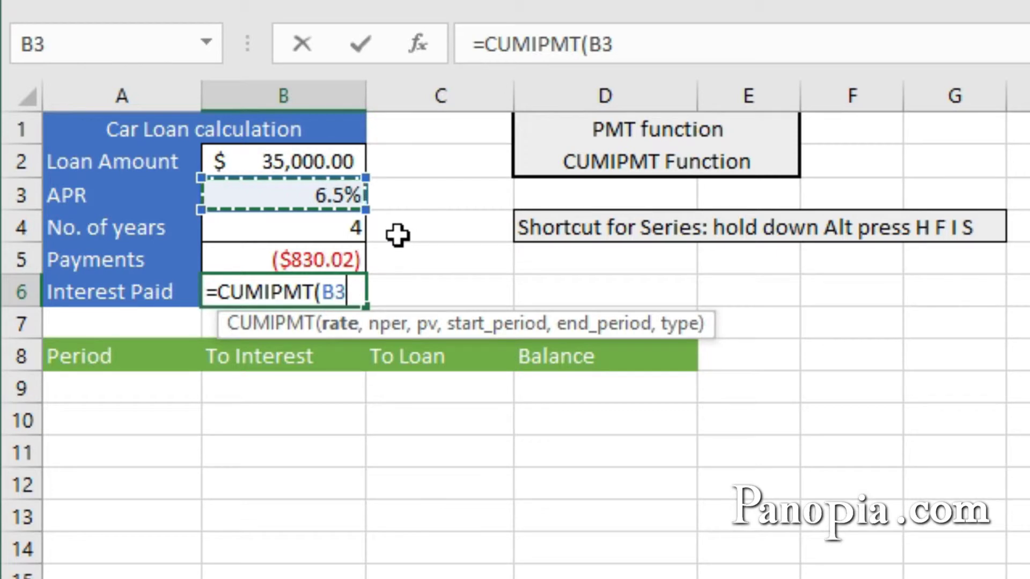
type("/1")
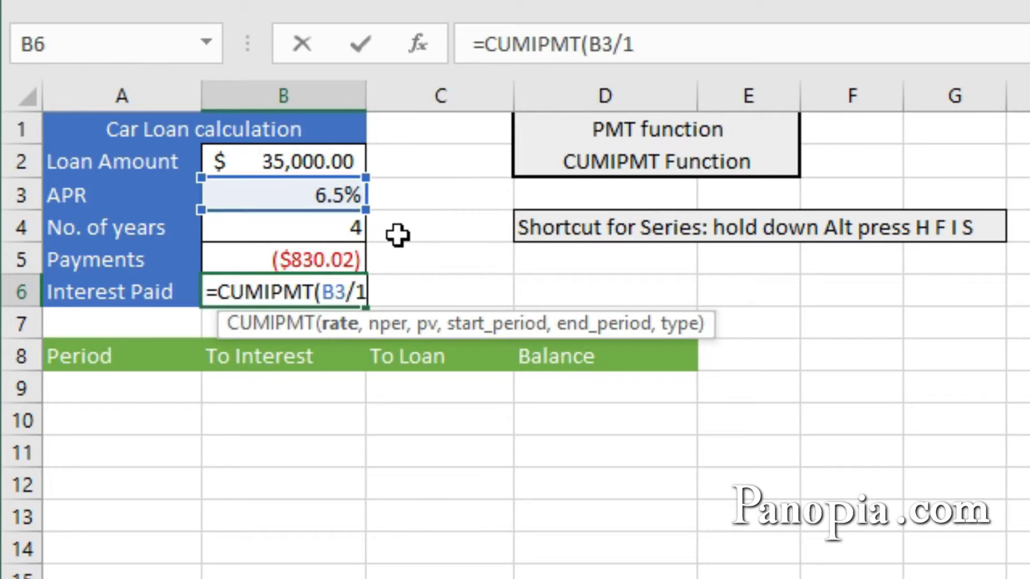
type("2,")
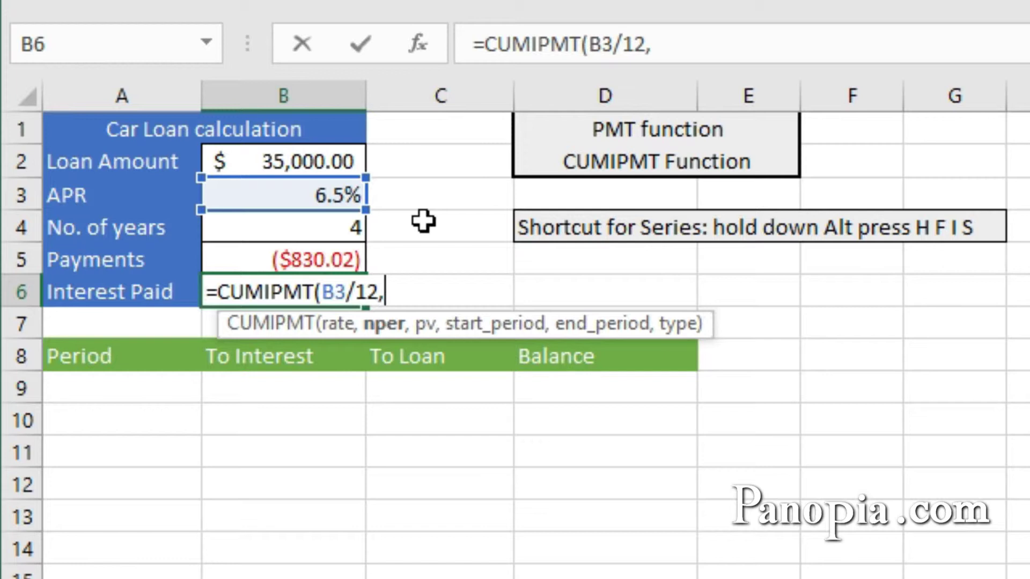
left_click(309, 235)
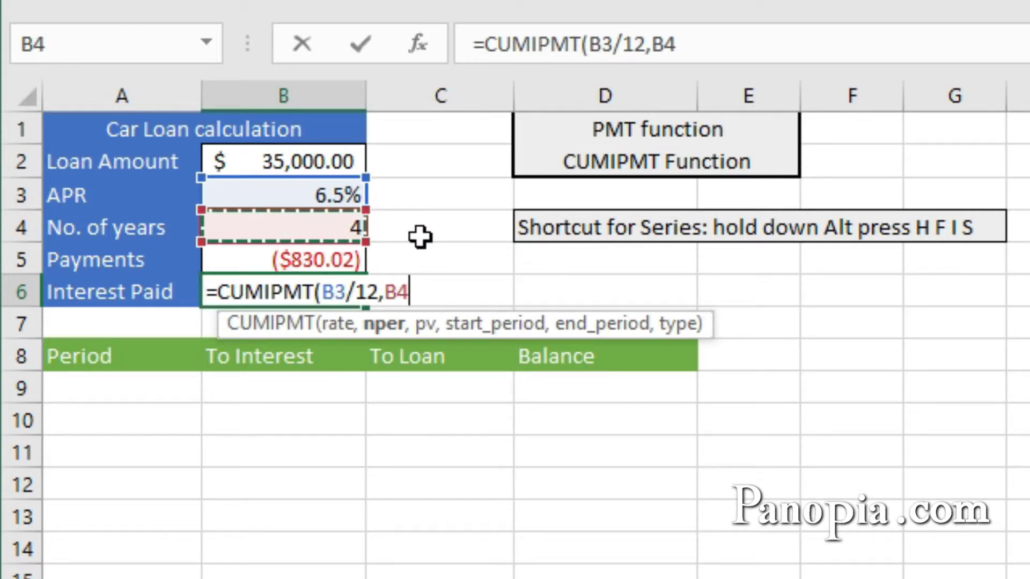
type("*12")
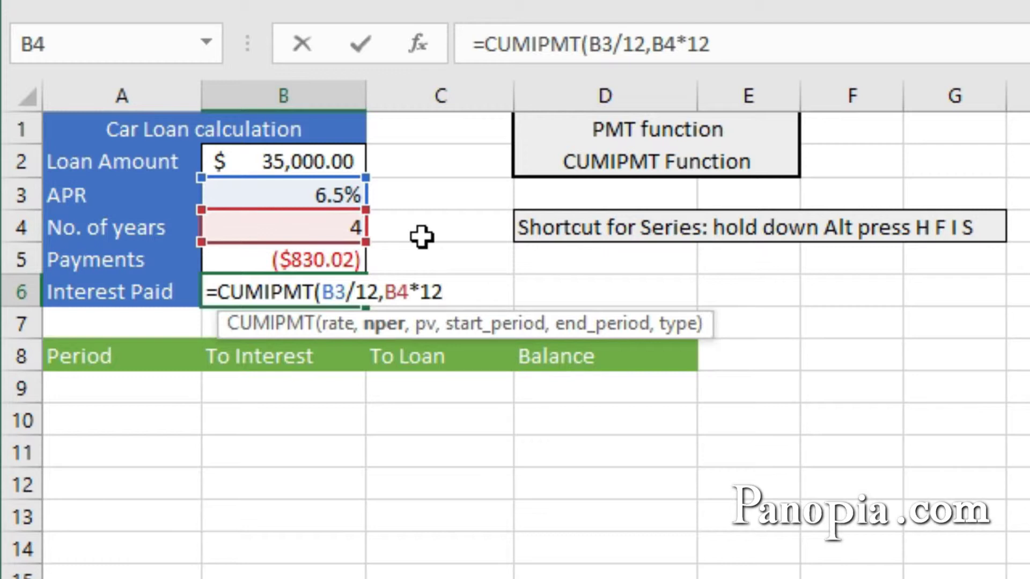
type(",")
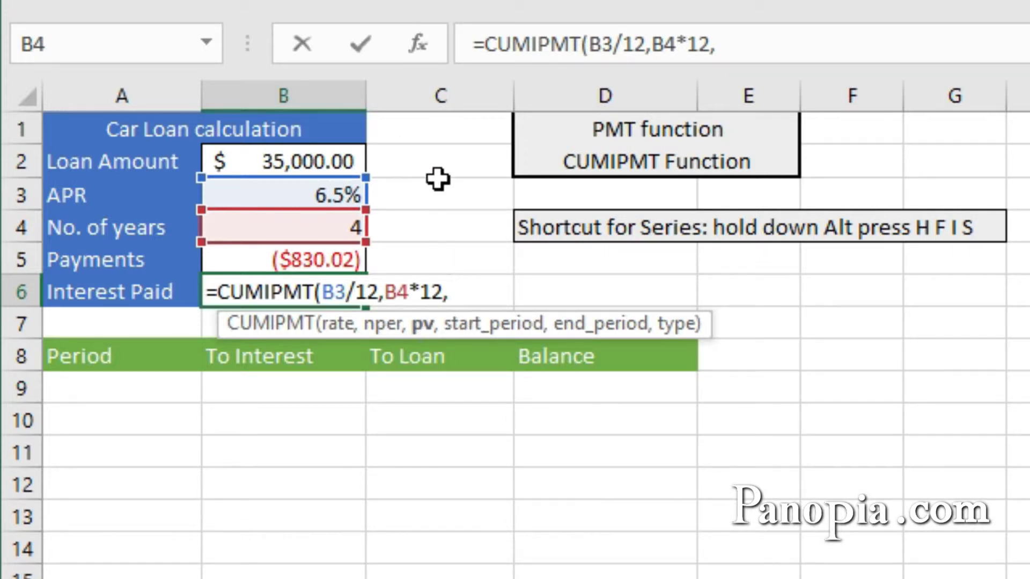
Finish =CUMIPMT(B3/12,B4*12,B2,1,B4*12,0) in B6, showing total interest of ($4,841.12)
left_click(310, 156)
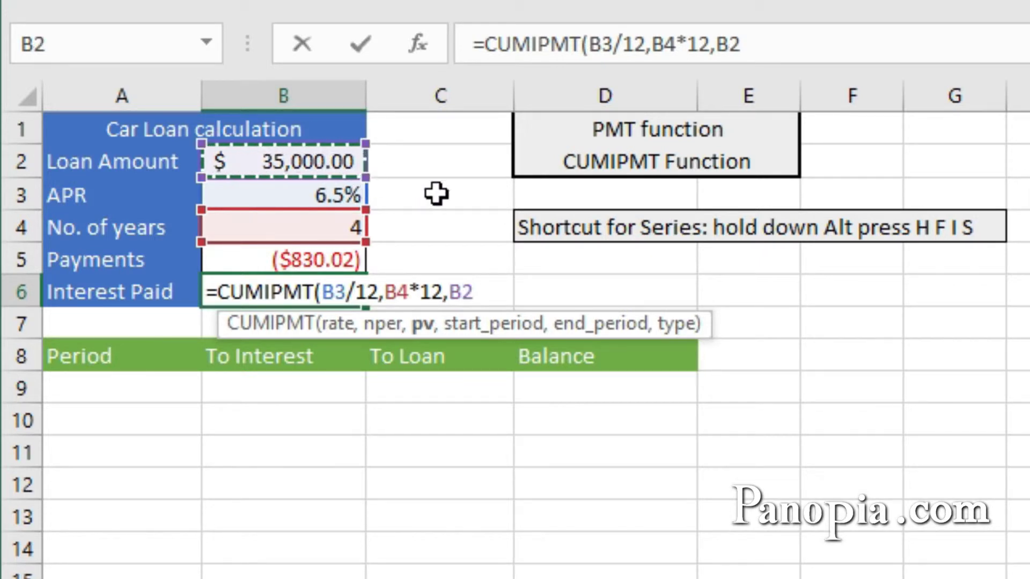
type(",")
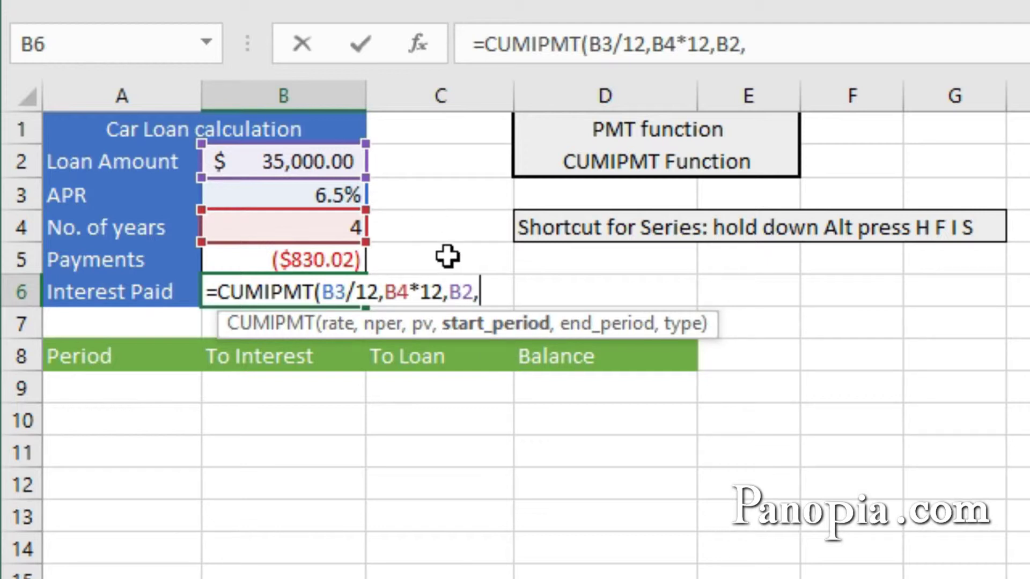
type("1")
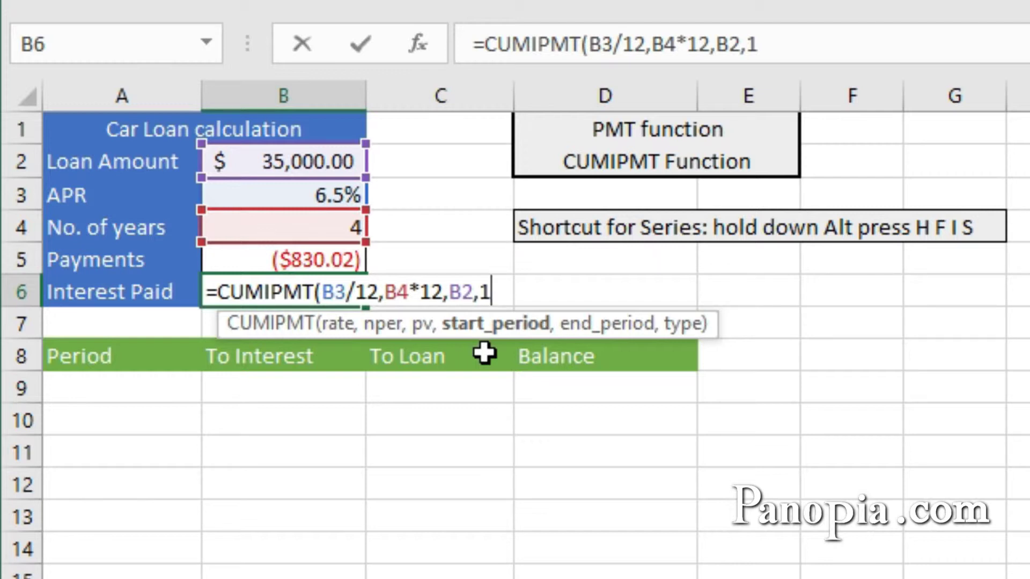
type(",")
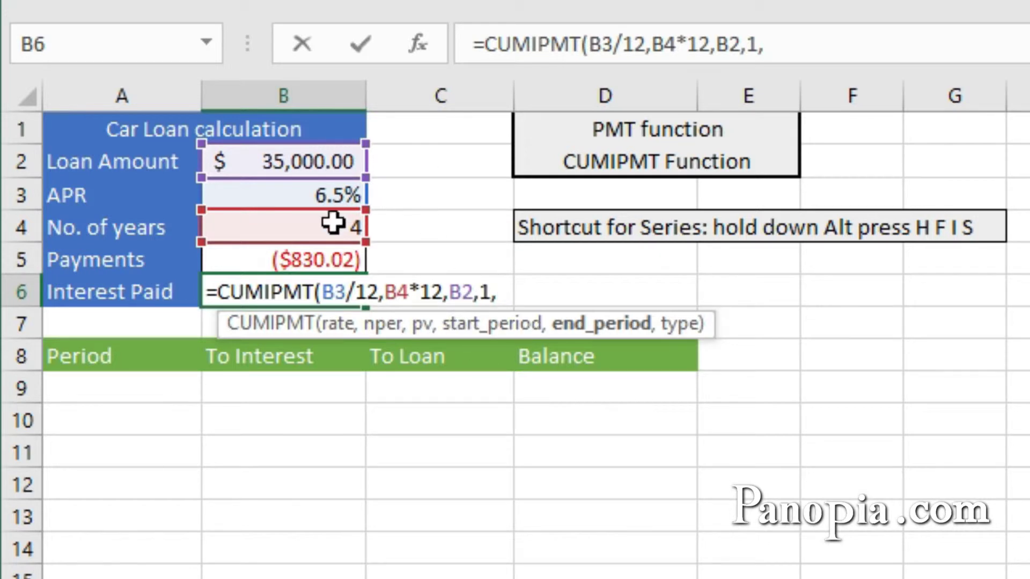
left_click(311, 231)
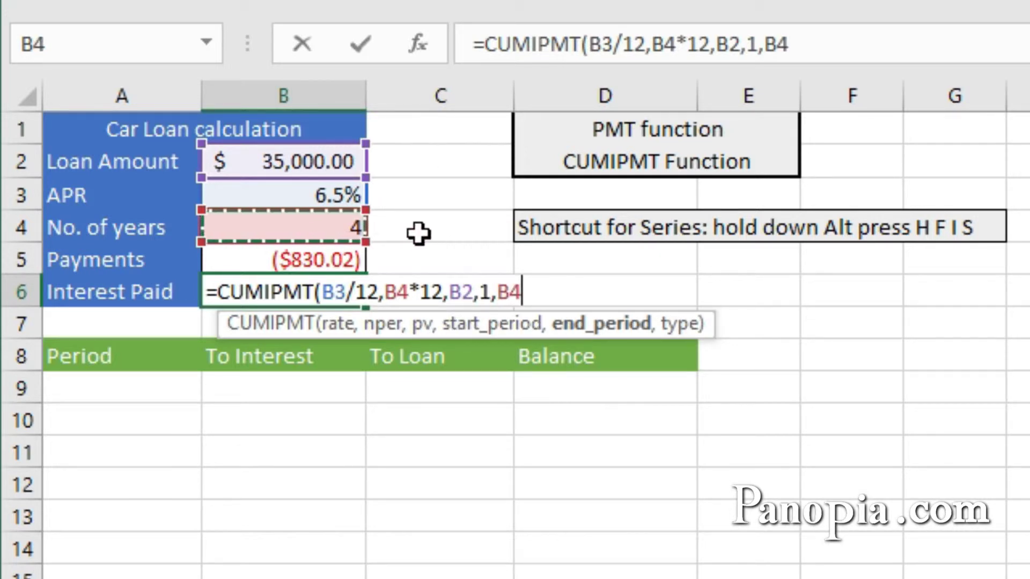
type("*12")
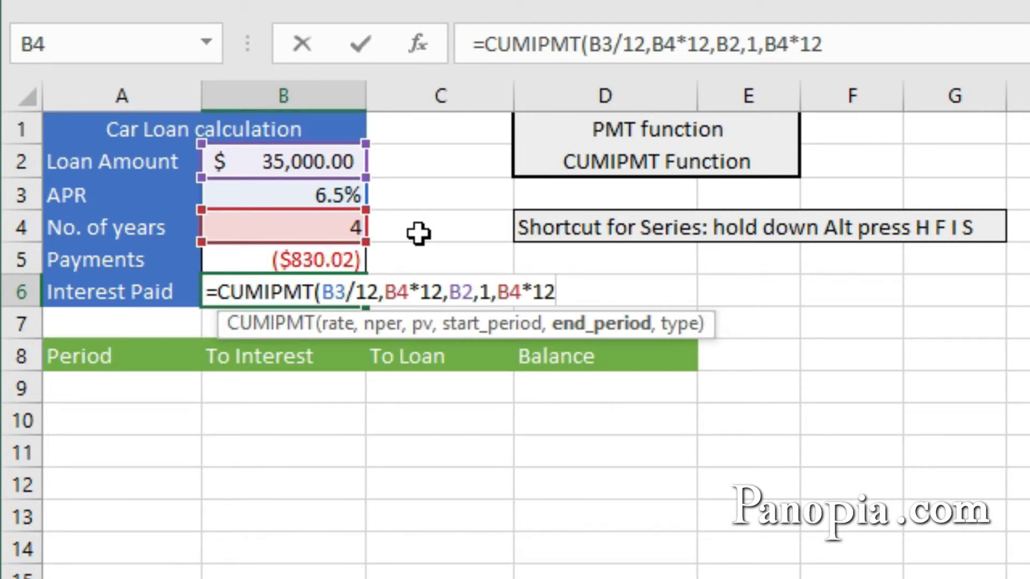
type(",")
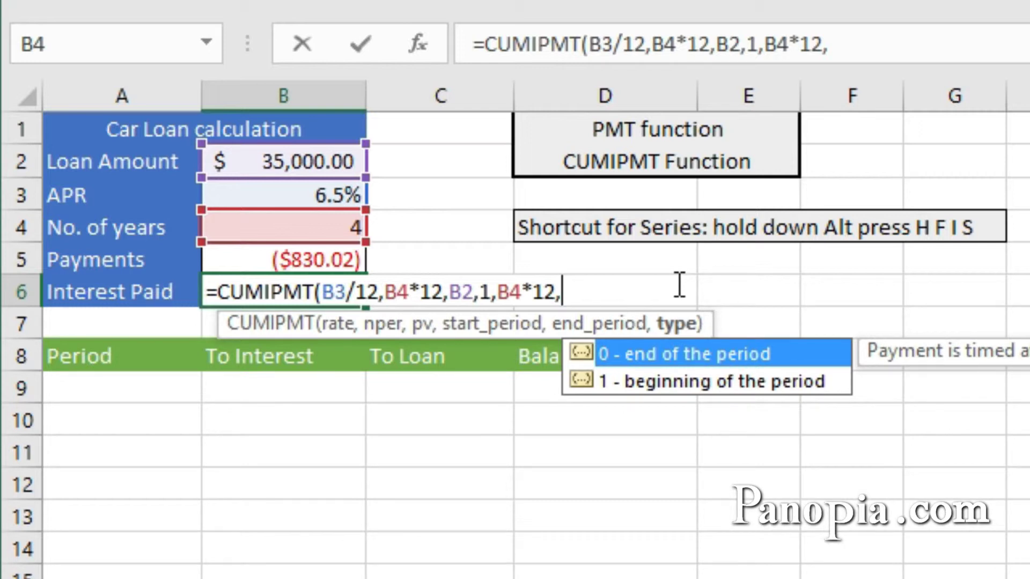
type("0")
key("Return")
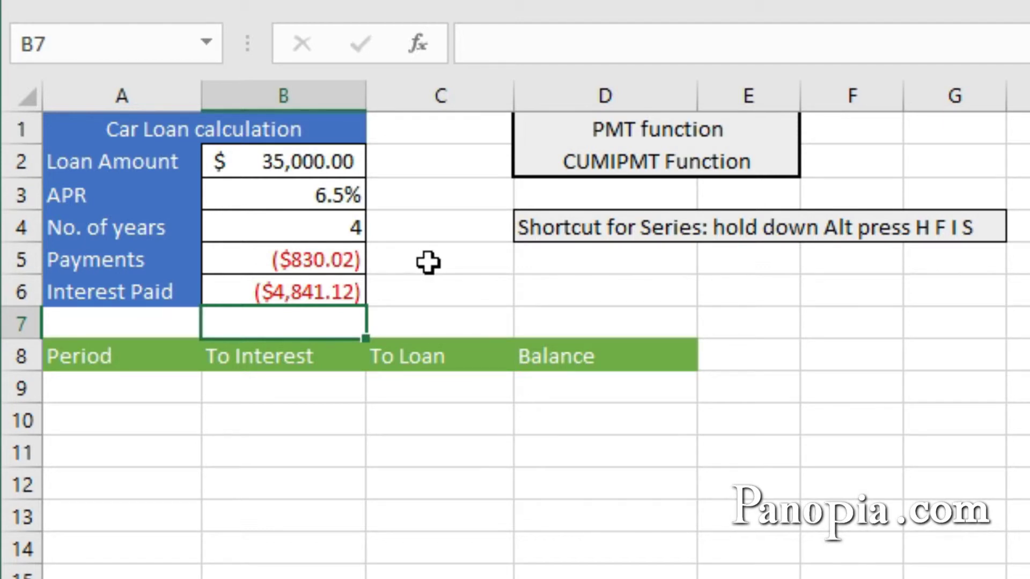
Enter 1 in A10 as the first period number of the amortization table
left_click(170, 411)
type("1")
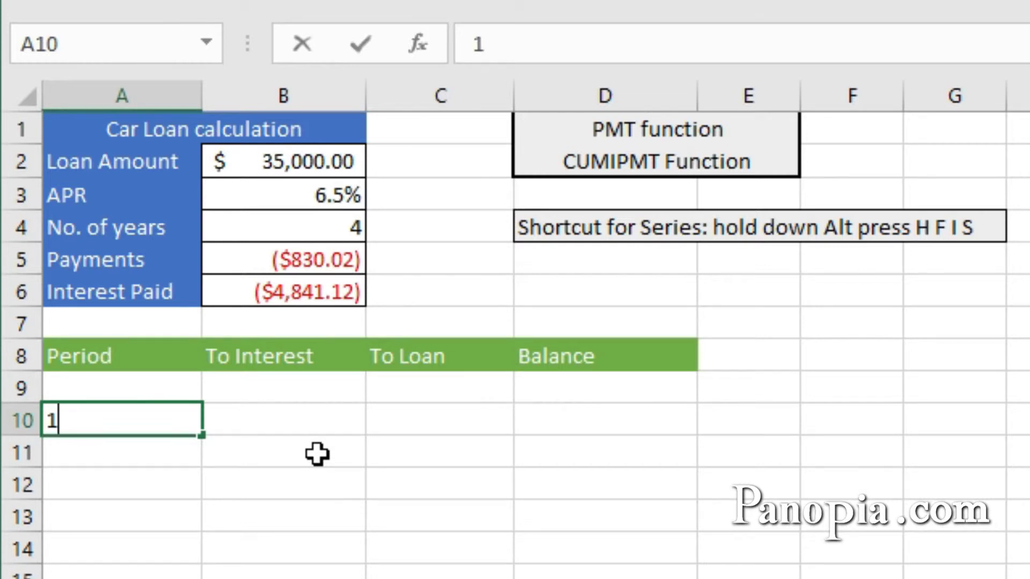
key("ctrl+Return")
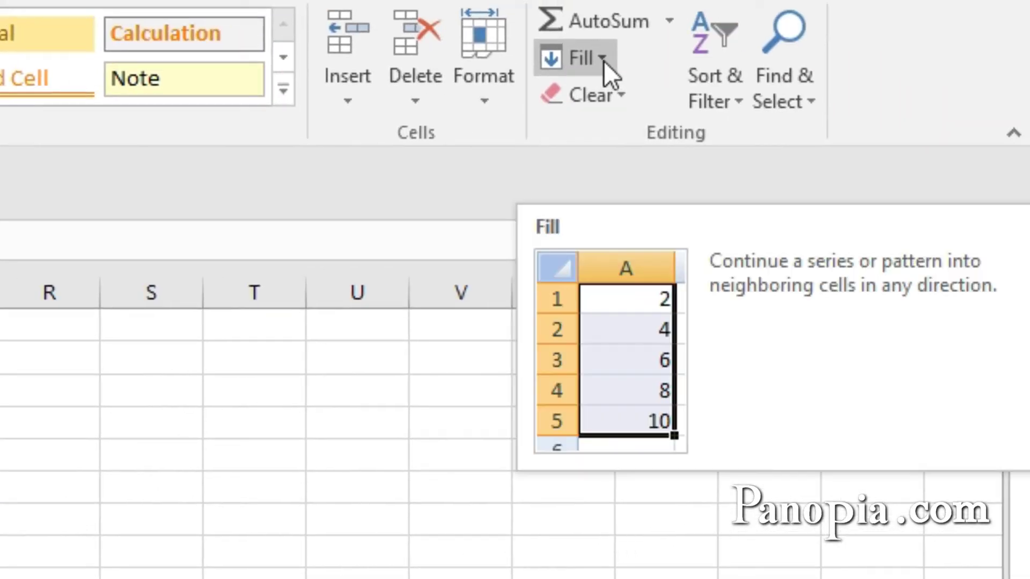
left_click(602, 60)
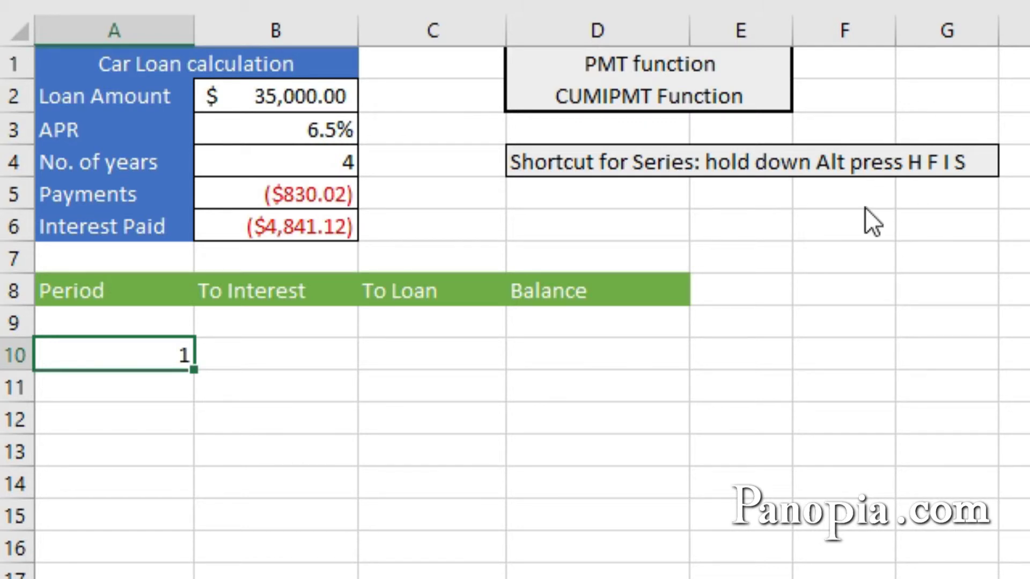
Fill a column series down from A10 with step 1 and stop value 48
key("alt+h")
key("alt+f")
key("alt+i")
key("alt+s")
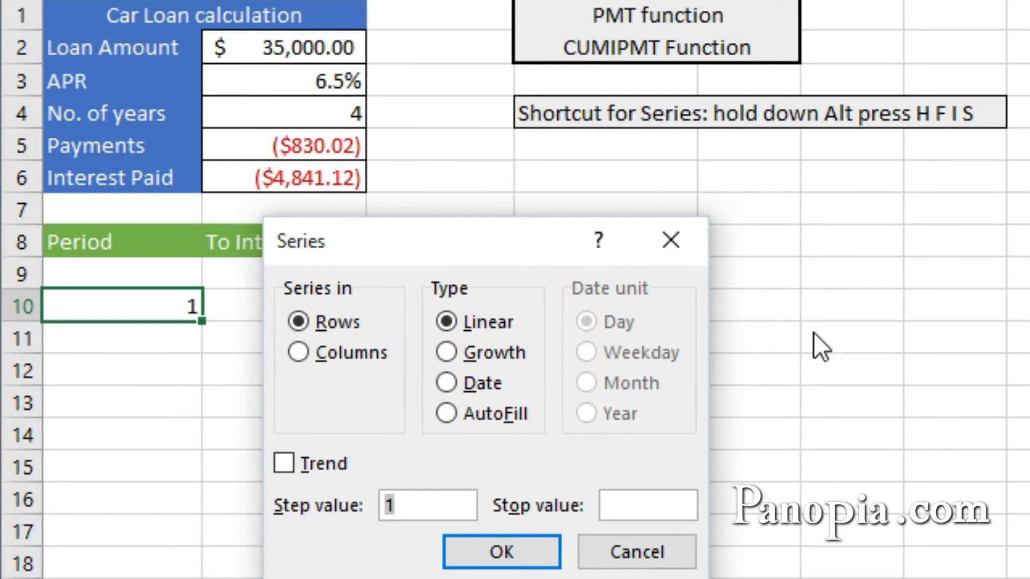
left_click(320, 358)
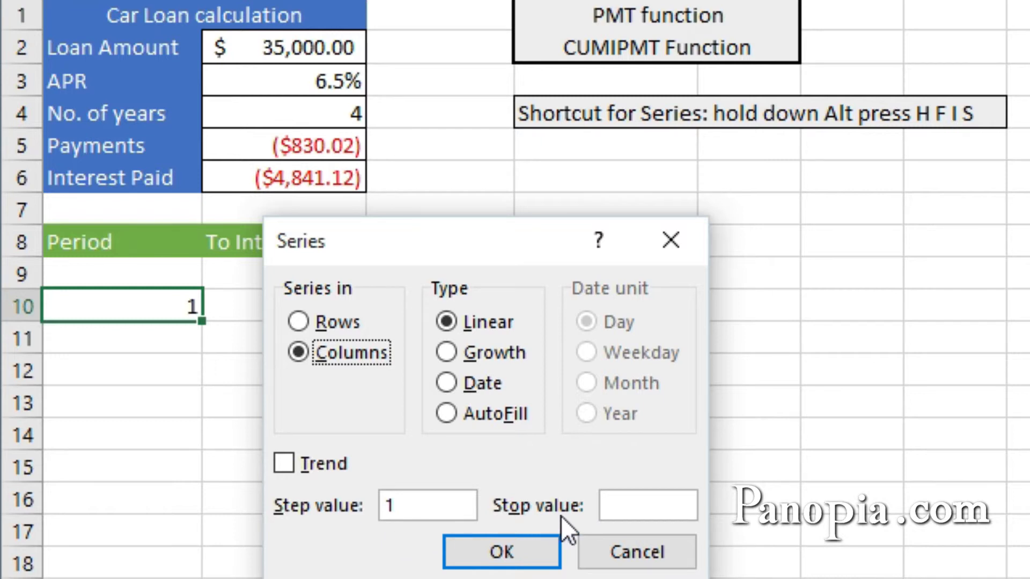
left_click(632, 503)
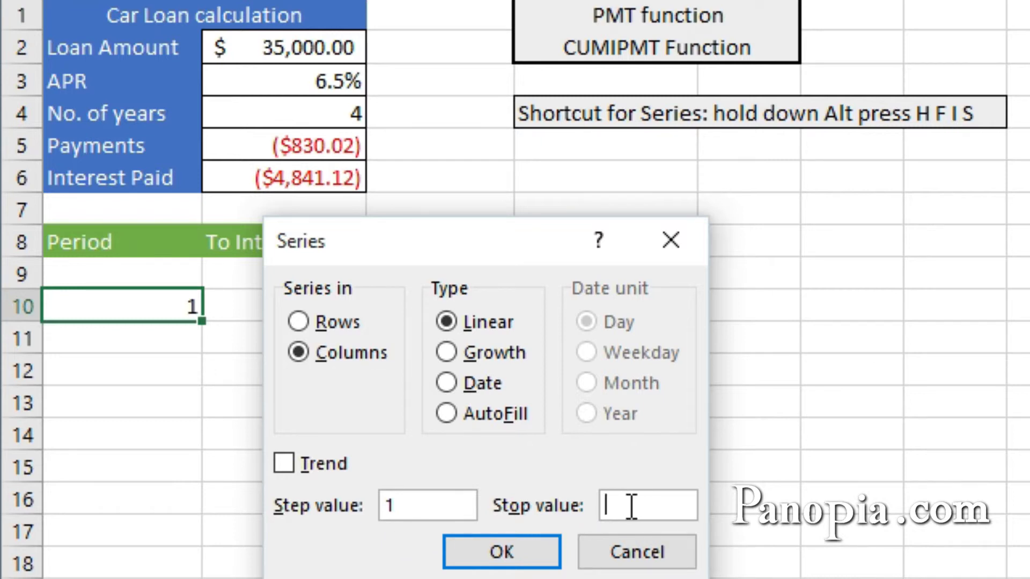
type("48")
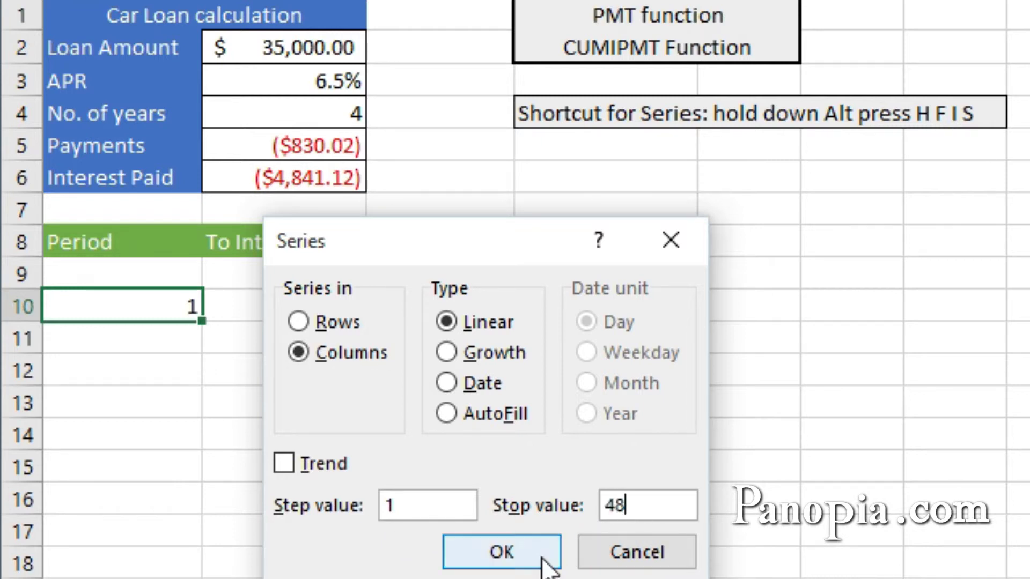
left_click(501, 555)
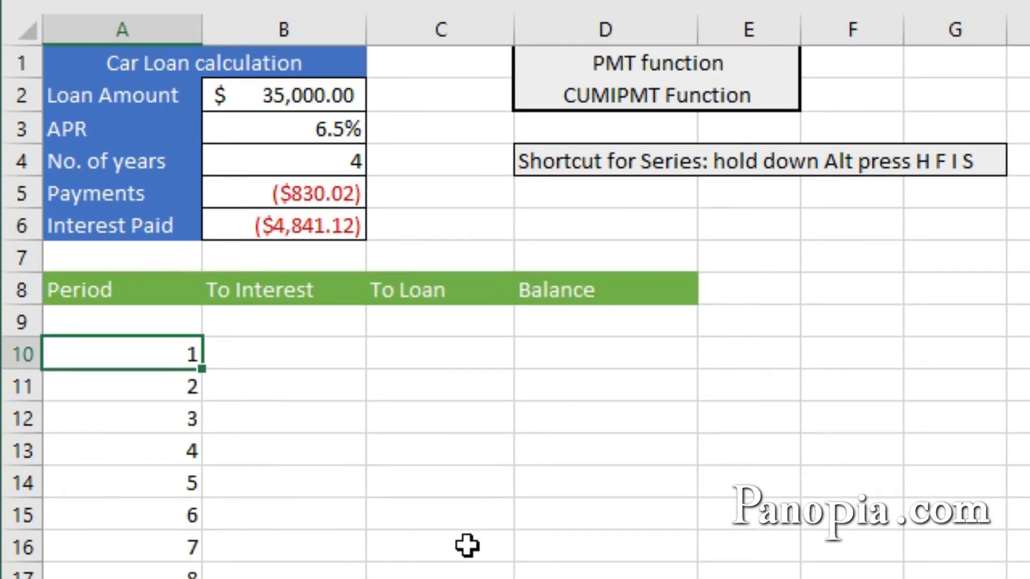
Set D9 to =B2 so the opening balance shows $35,000.00
left_click(588, 327)
type("=")
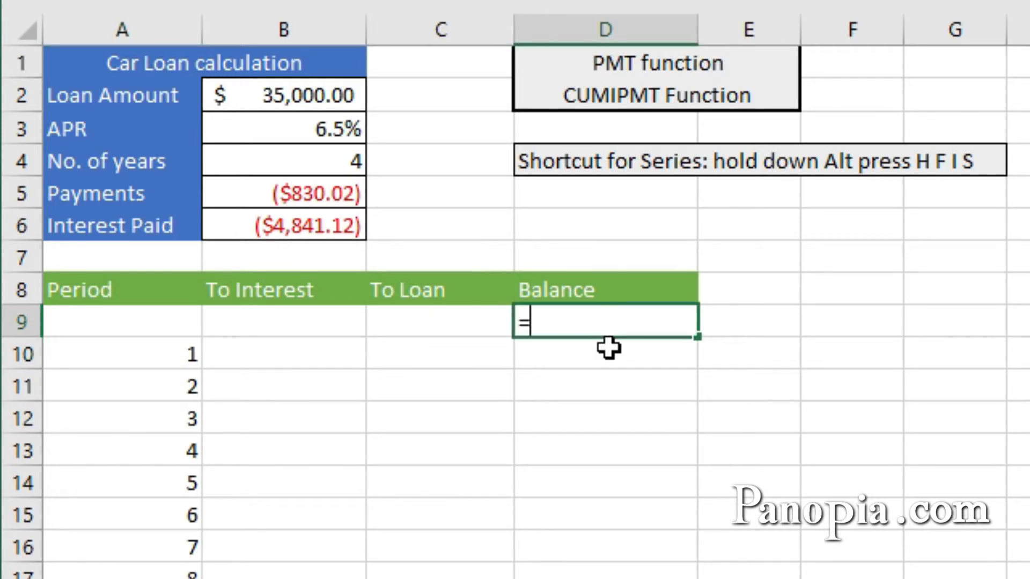
left_click(271, 99)
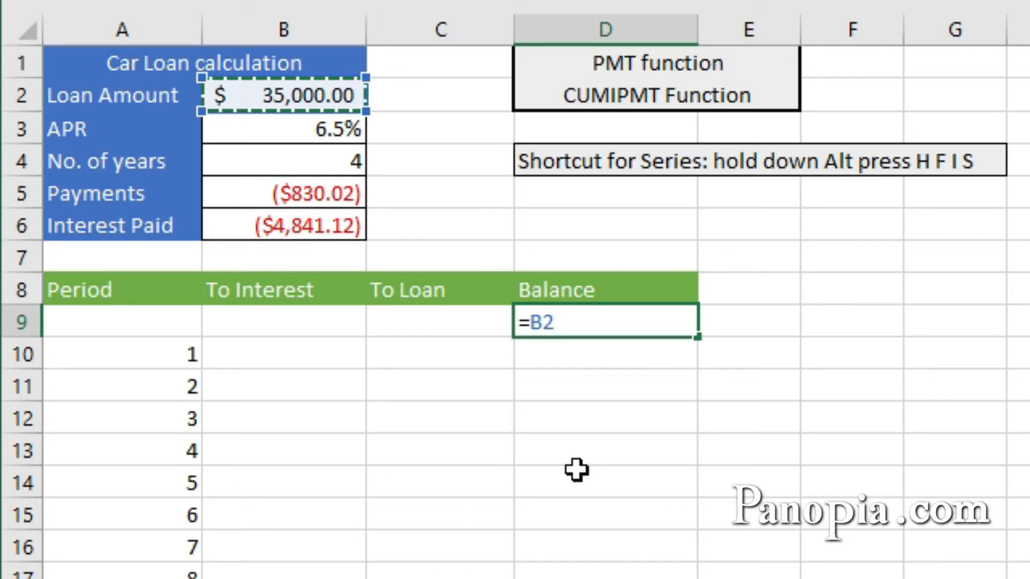
key("Return")
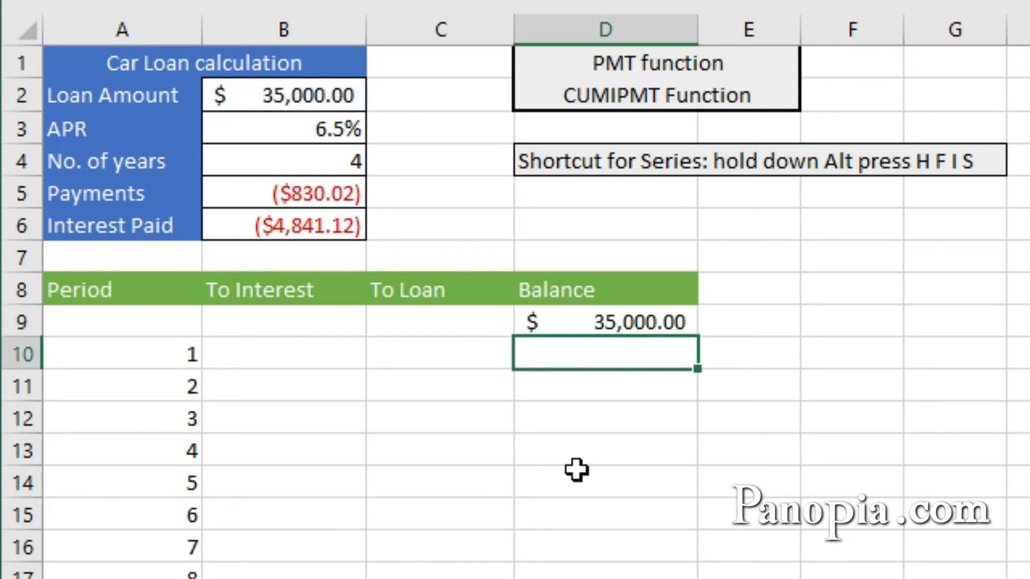
Enter =D9*$B$3/12 in B10 for a first-period interest of $189.58
left_click(325, 359)
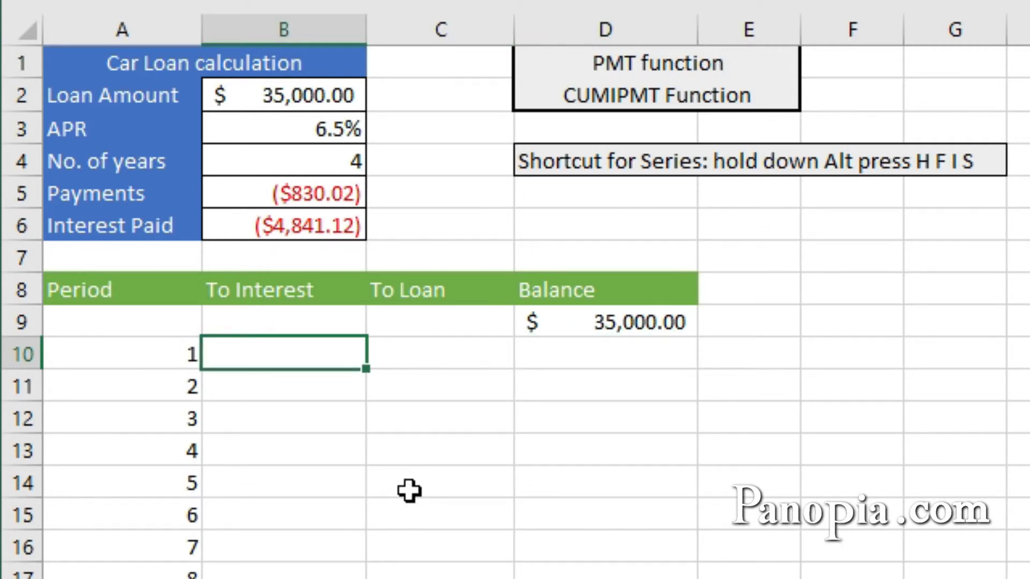
type("=")
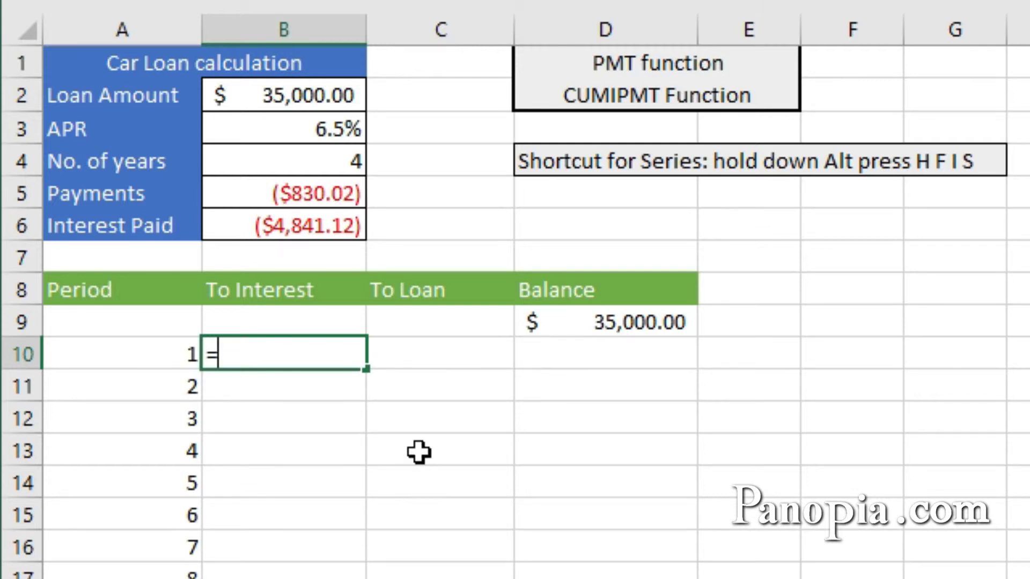
left_click(577, 322)
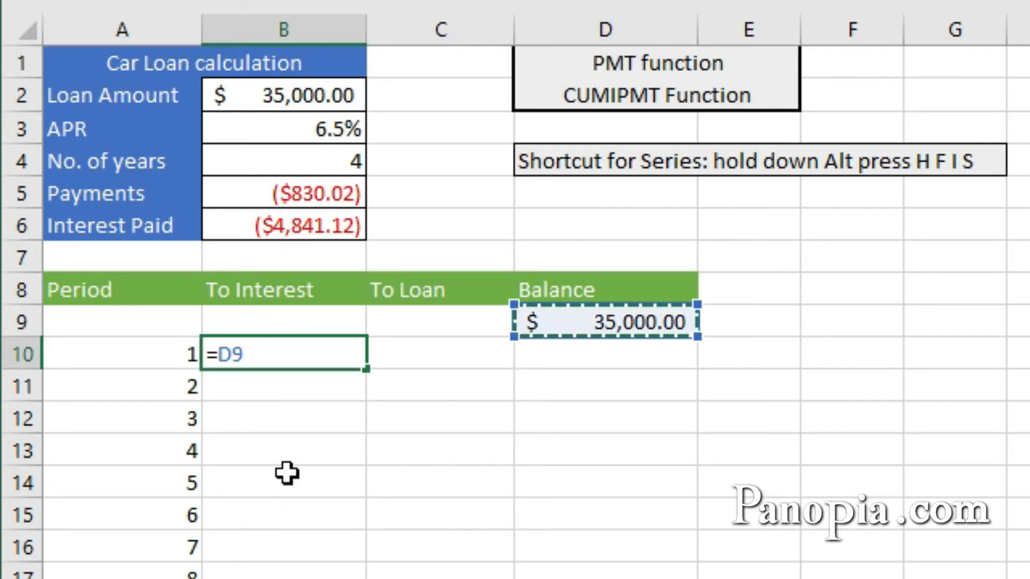
type("*")
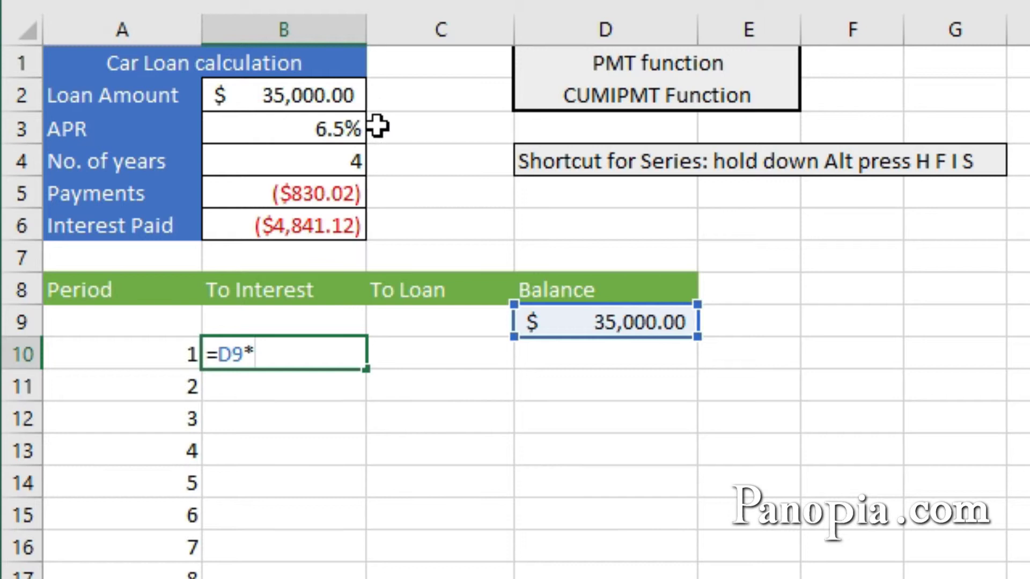
left_click(324, 132)
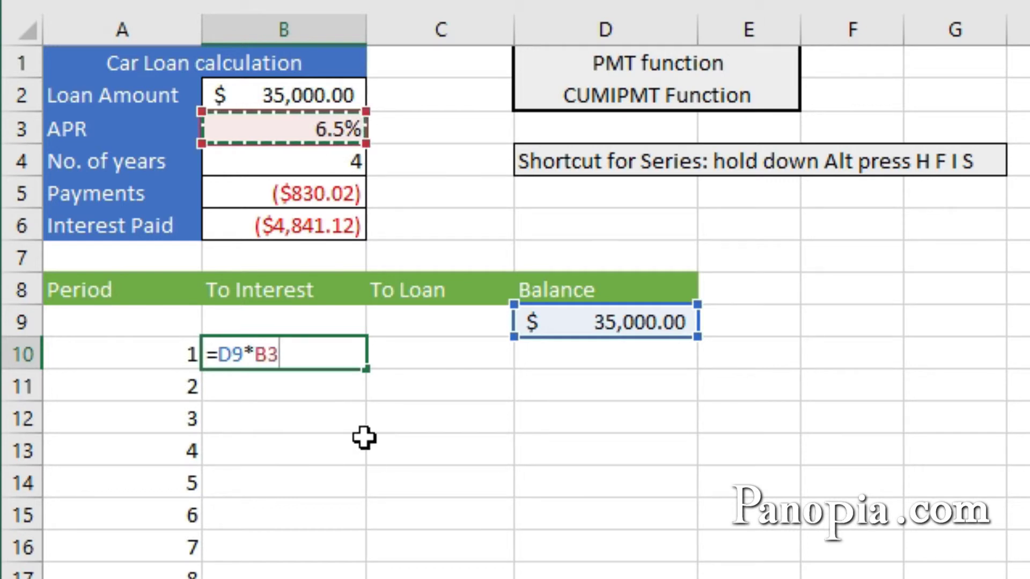
key("F4")
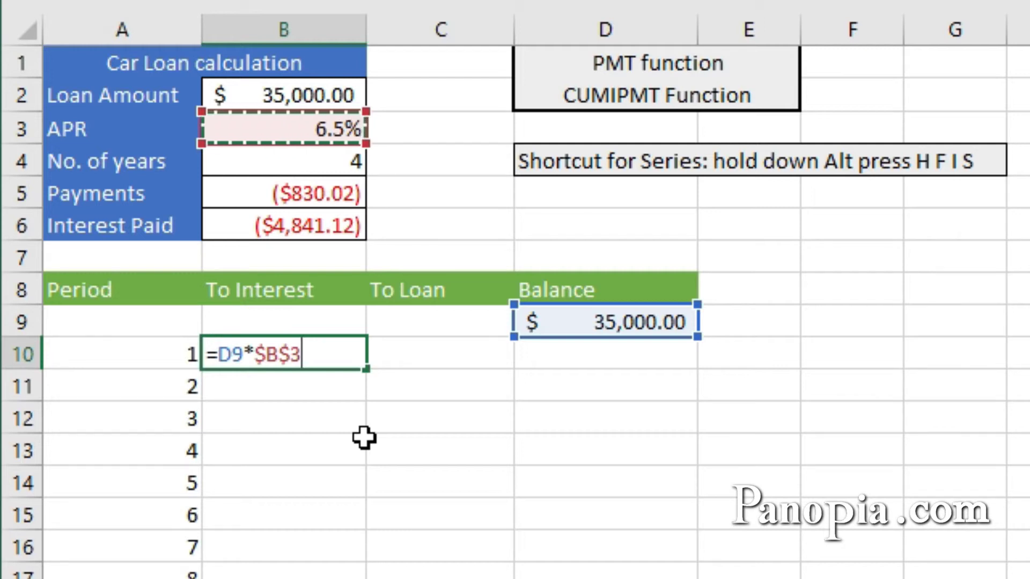
type("/12")
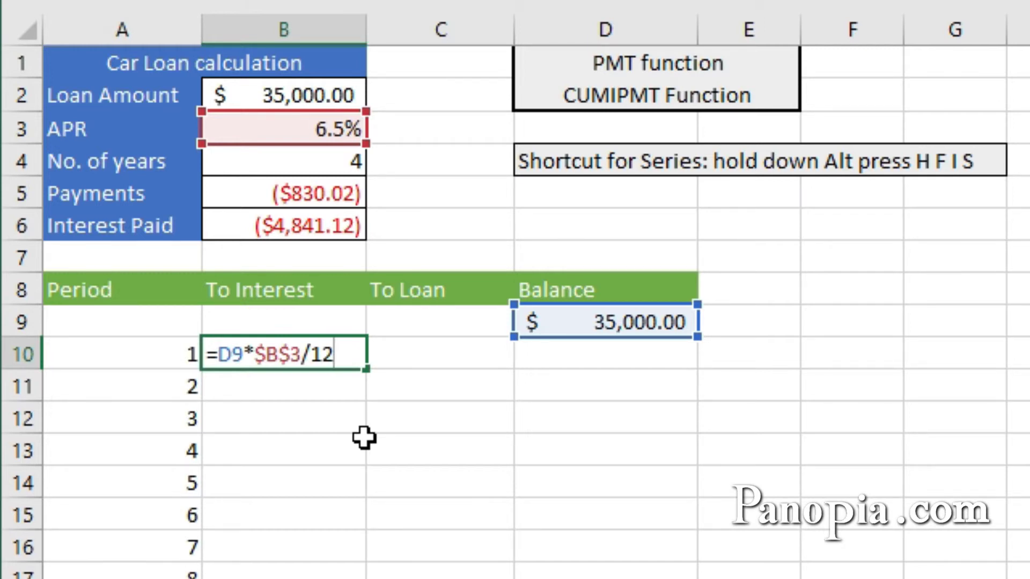
key("Tab")
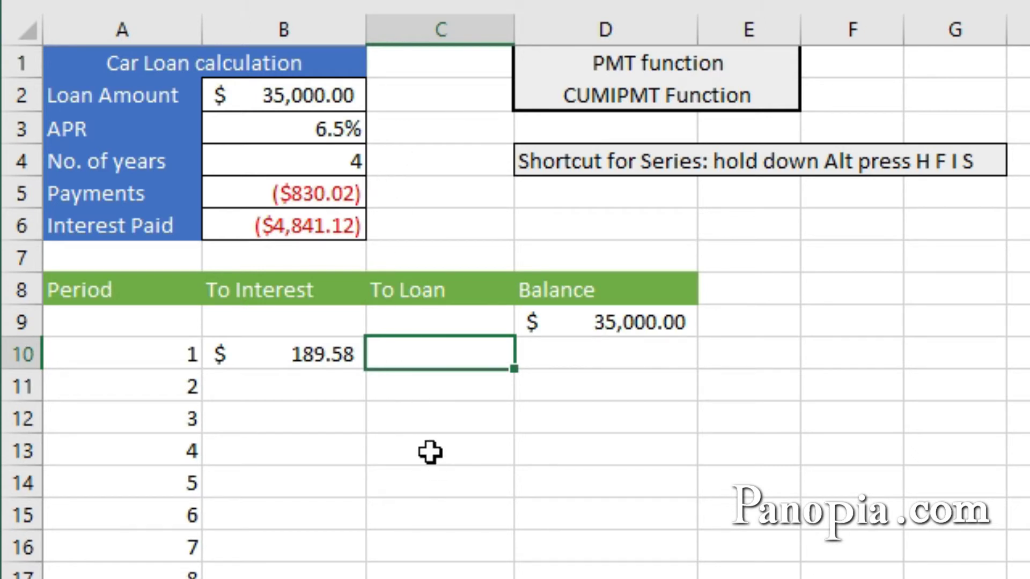
Enter =-$B$5-B10 in C10 so To Loan shows $640.44
type("=")
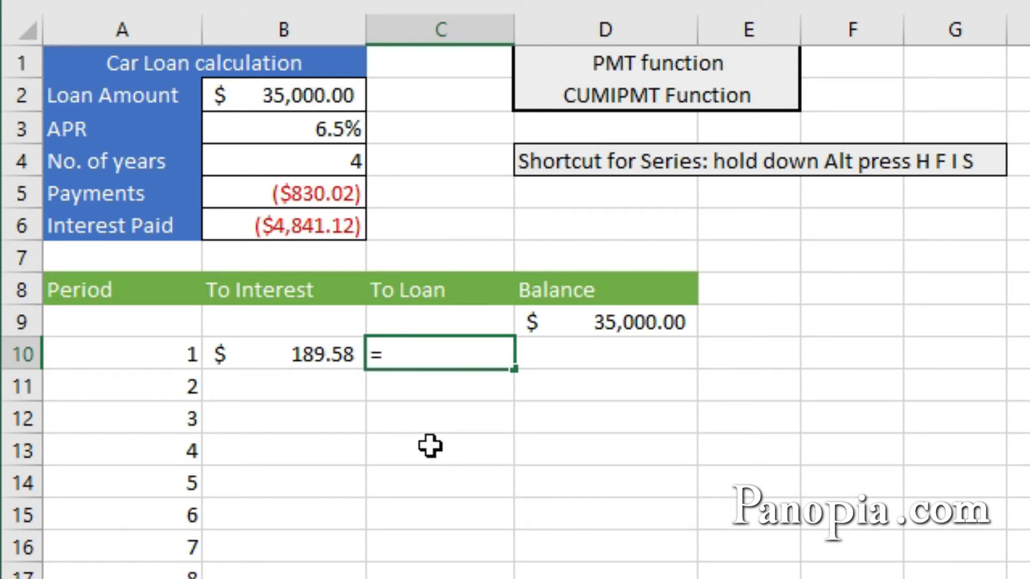
type("-")
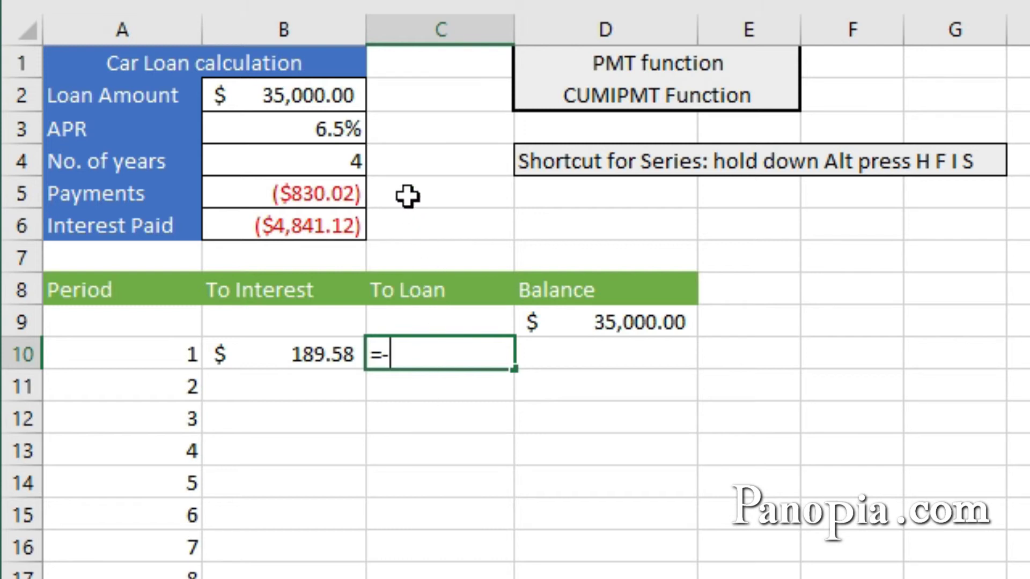
left_click(334, 196)
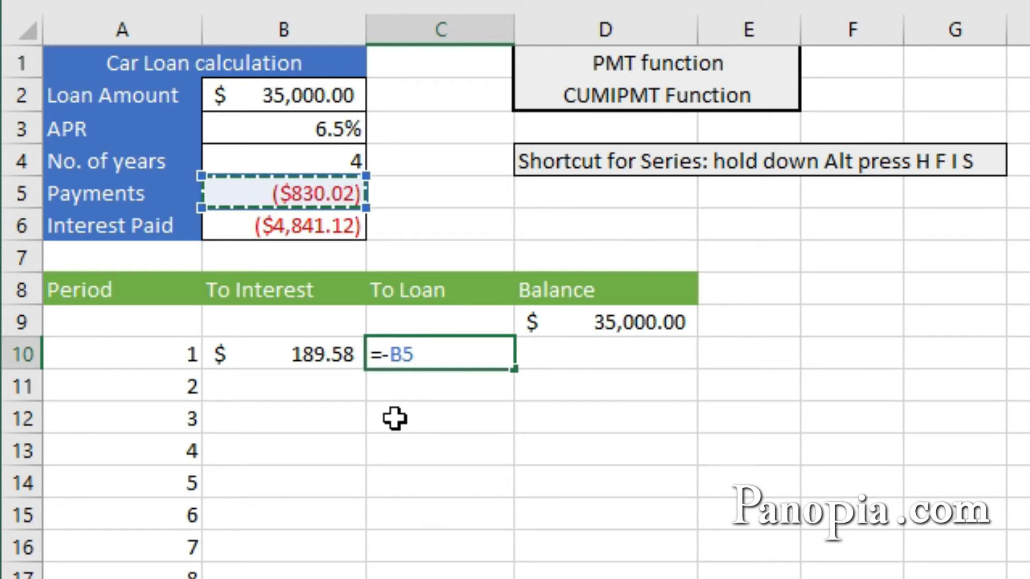
key("F4")
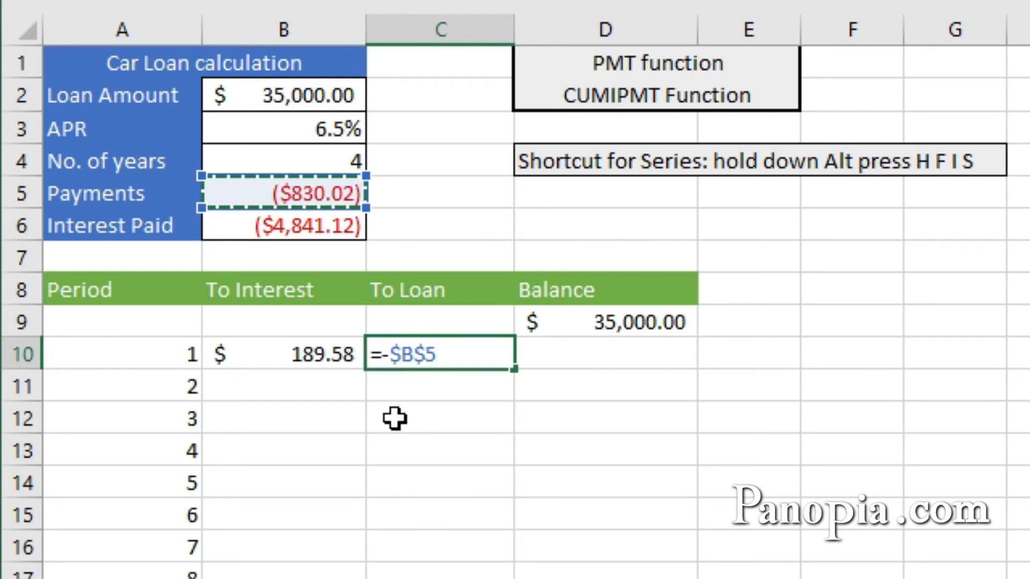
type("-")
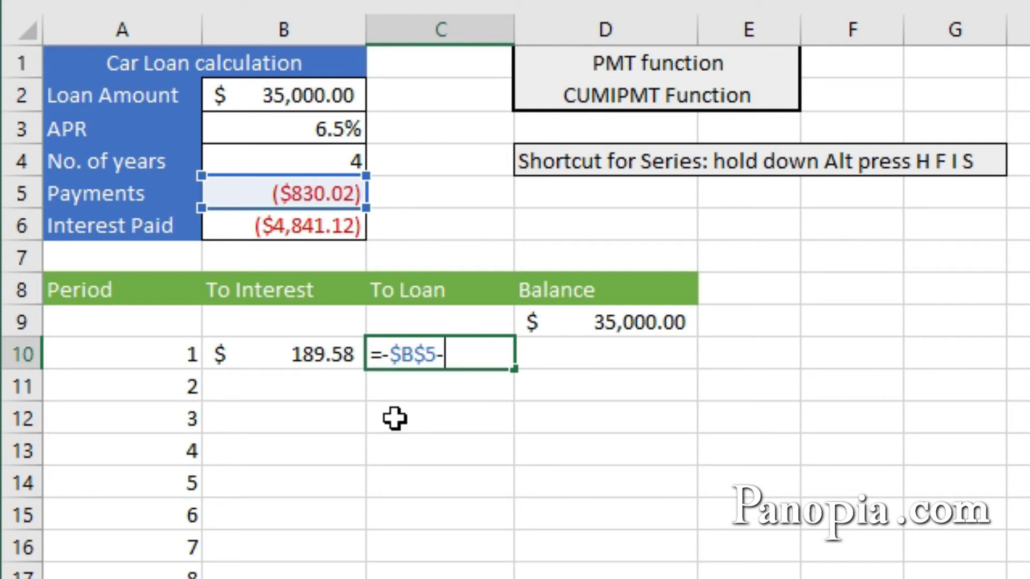
left_click(316, 360)
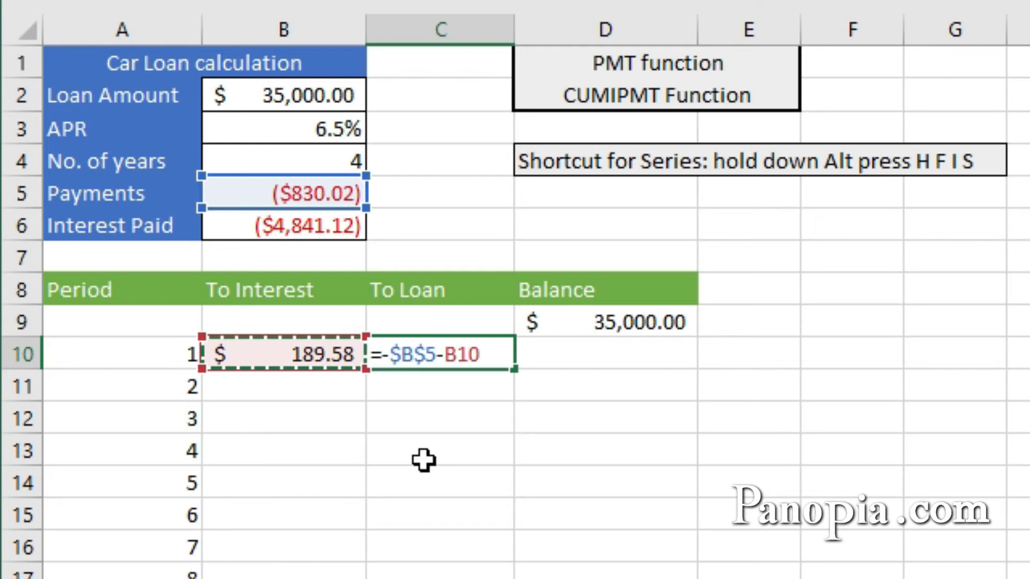
key("Tab")
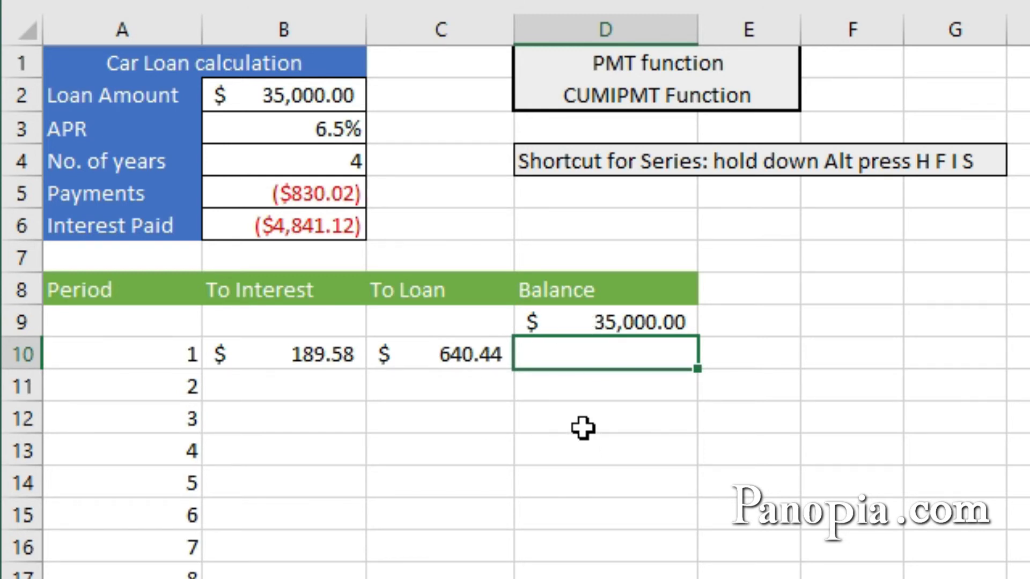
Enter =D9-C10 in D10 so the balance drops to $34,359.56
type("=")
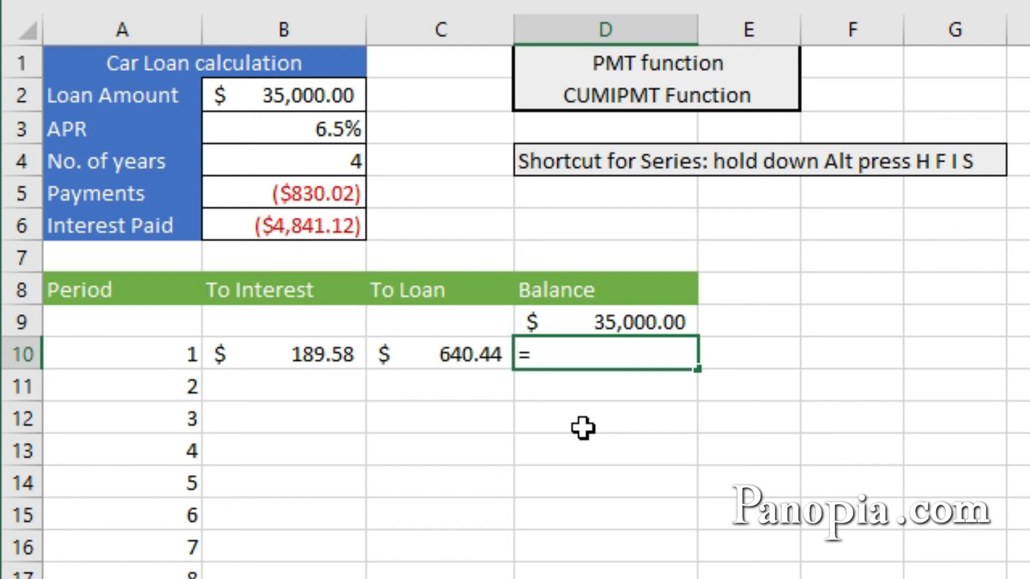
left_click(587, 322)
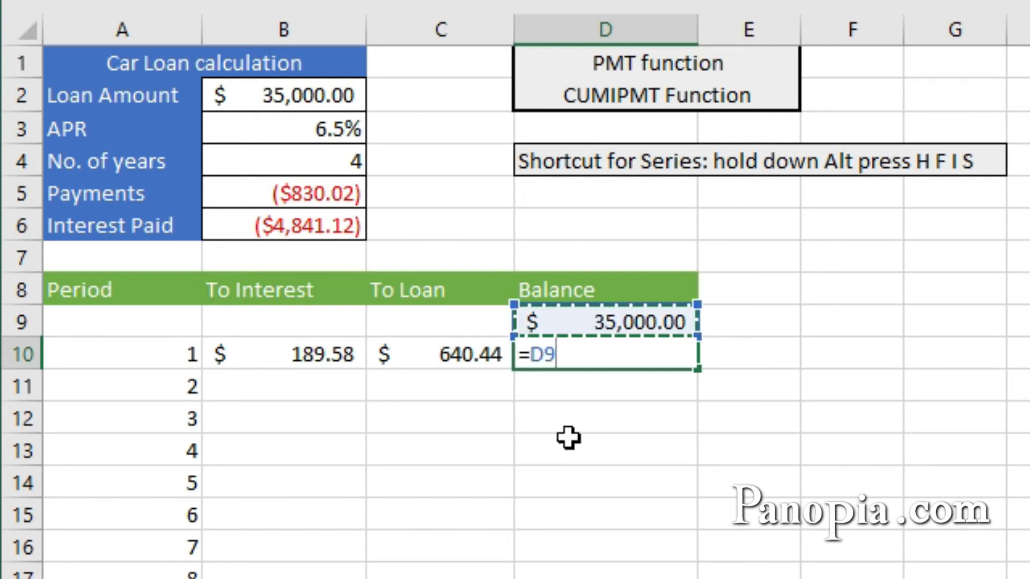
type("-")
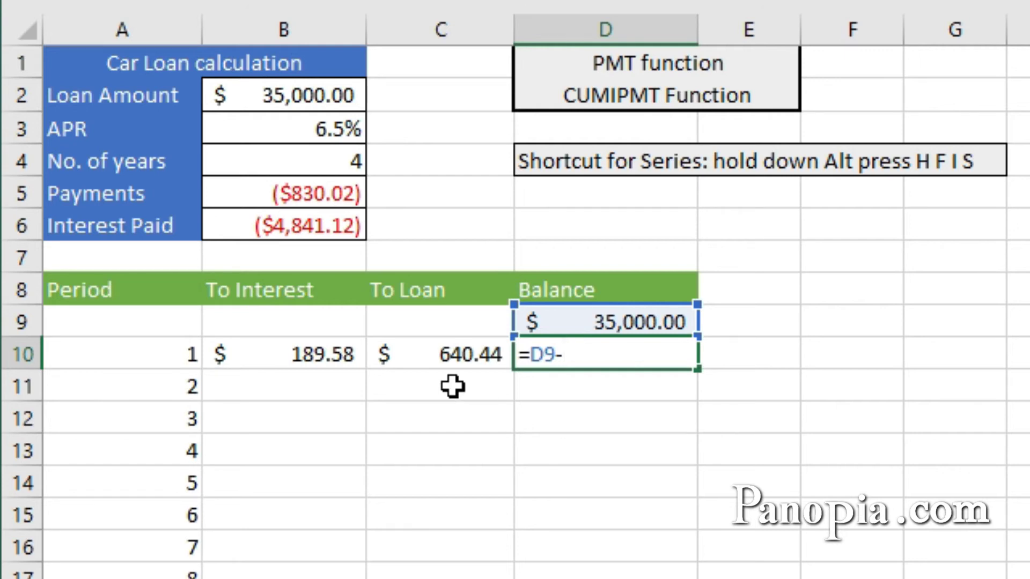
left_click(444, 357)
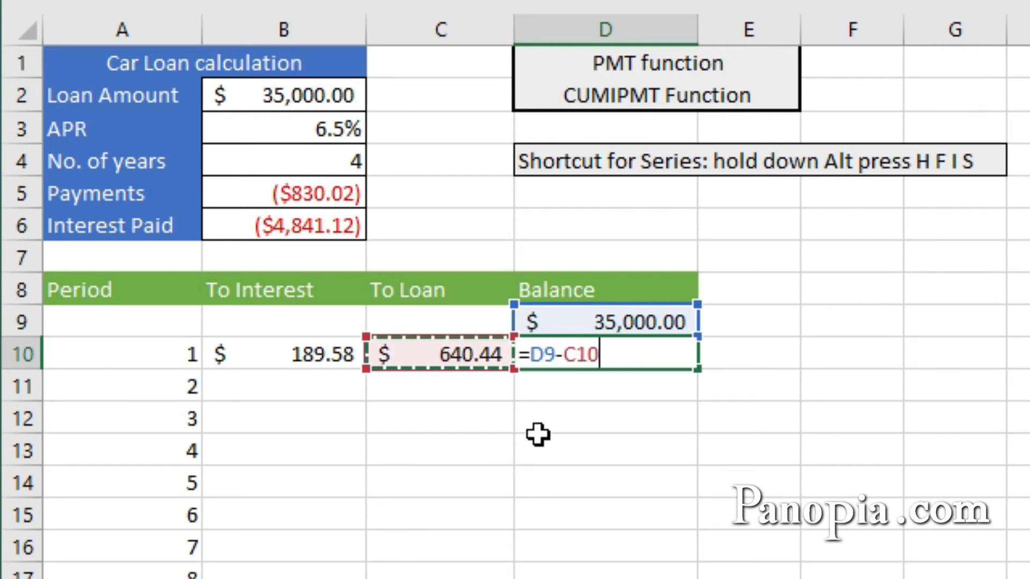
key("Return")
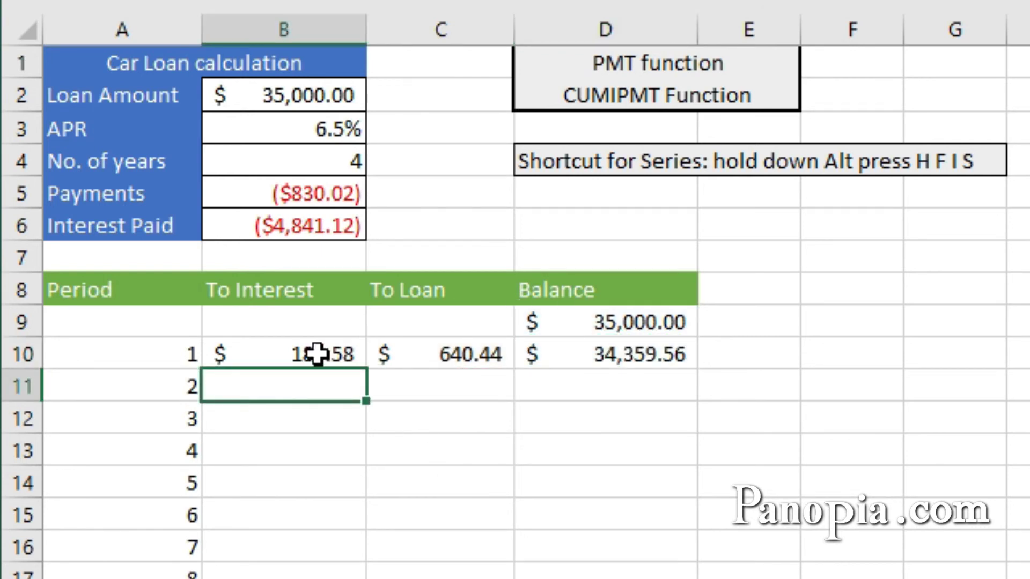
Copy the B10:D10 interest, principal and balance formulas down to row 57
left_click(299, 355)
left_click_drag(299, 355, 604, 362)
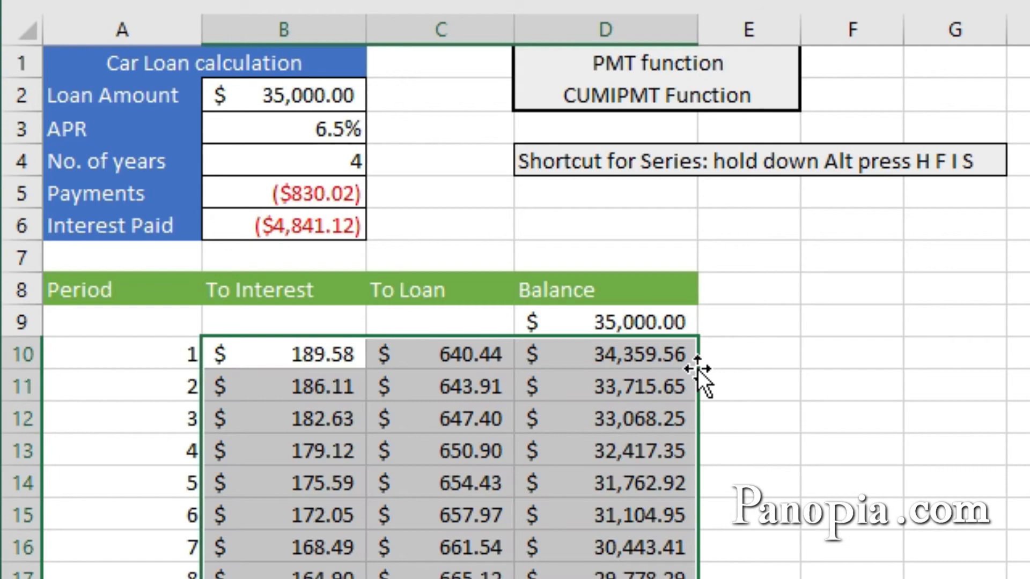
scroll(767, 563, "down", 10)
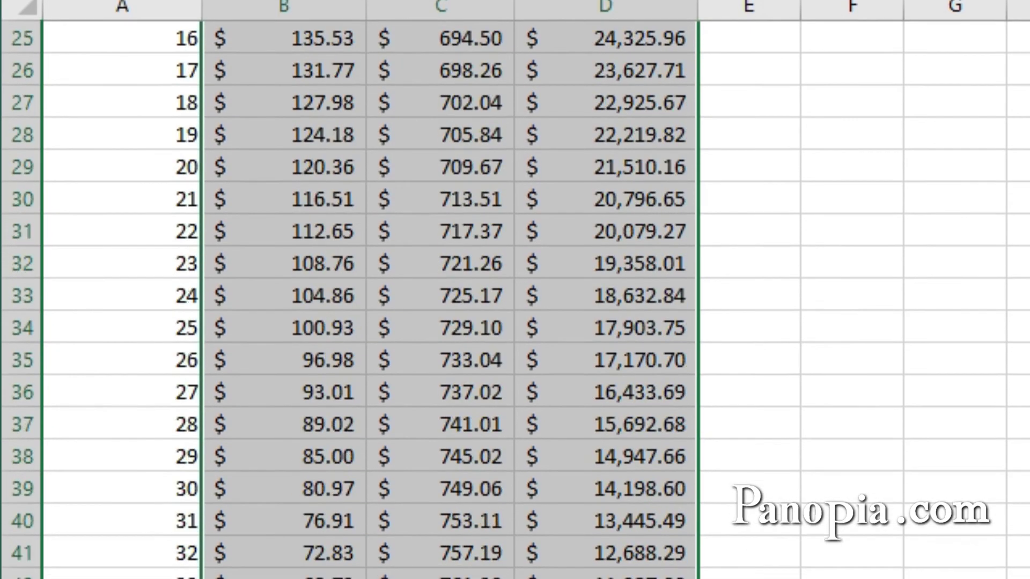
scroll(766, 563, "down", 4)
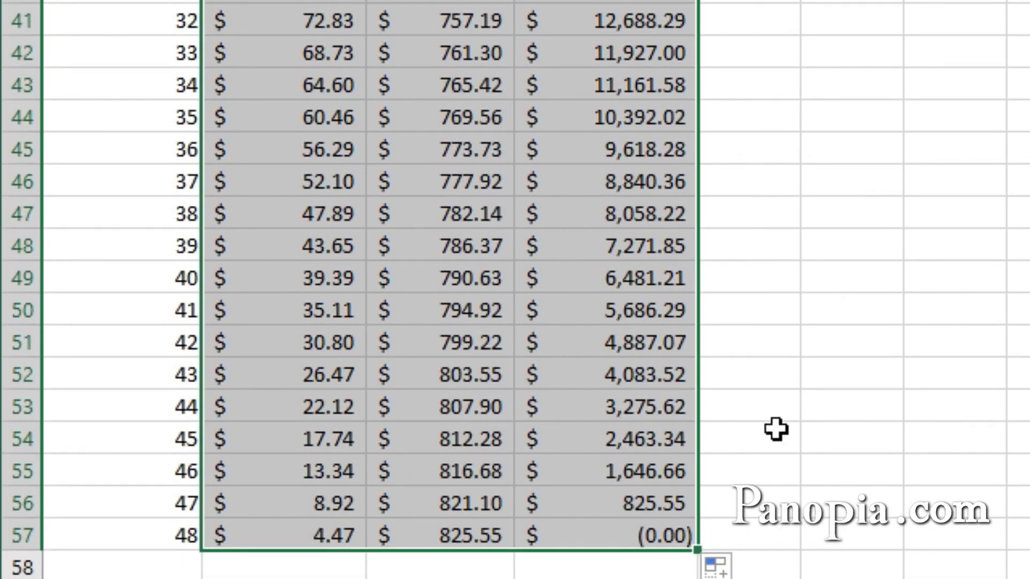
scroll(776, 429, "up", 1)
scroll(777, 430, "up", 13)
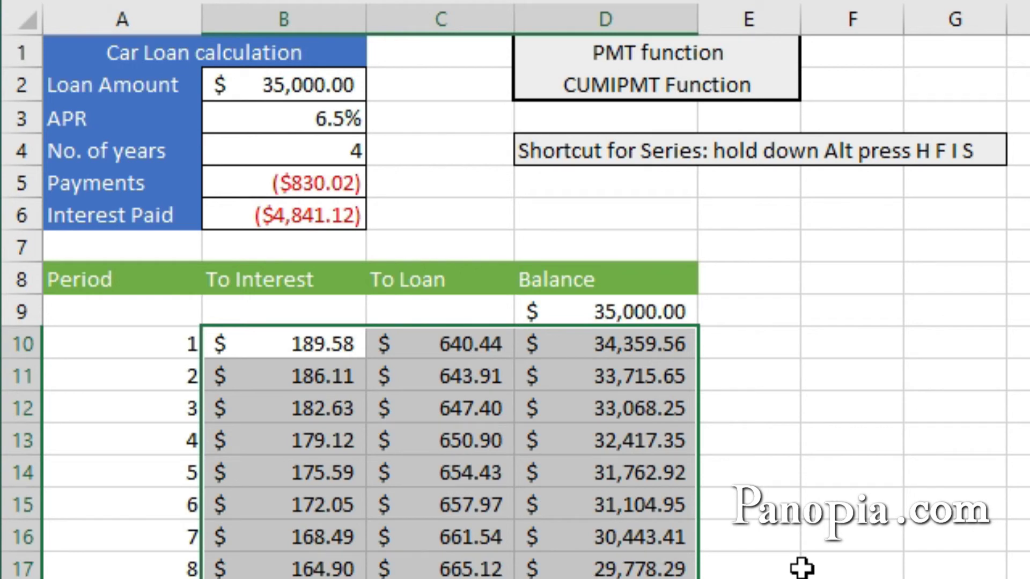
left_click(787, 526)
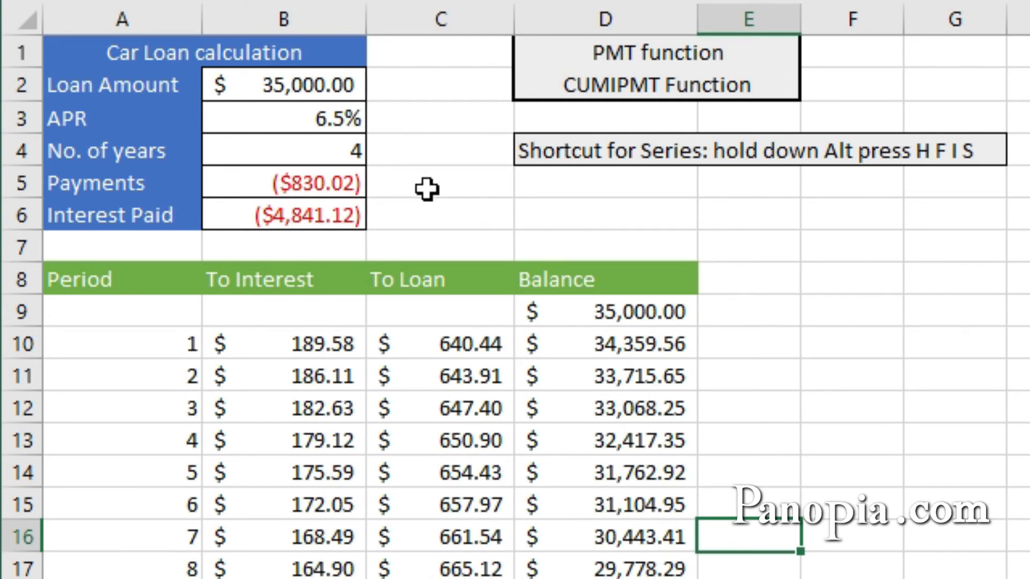
Change the loan term in B4 to 5 years, recalculating the monthly payment to $684.82
left_click(337, 154)
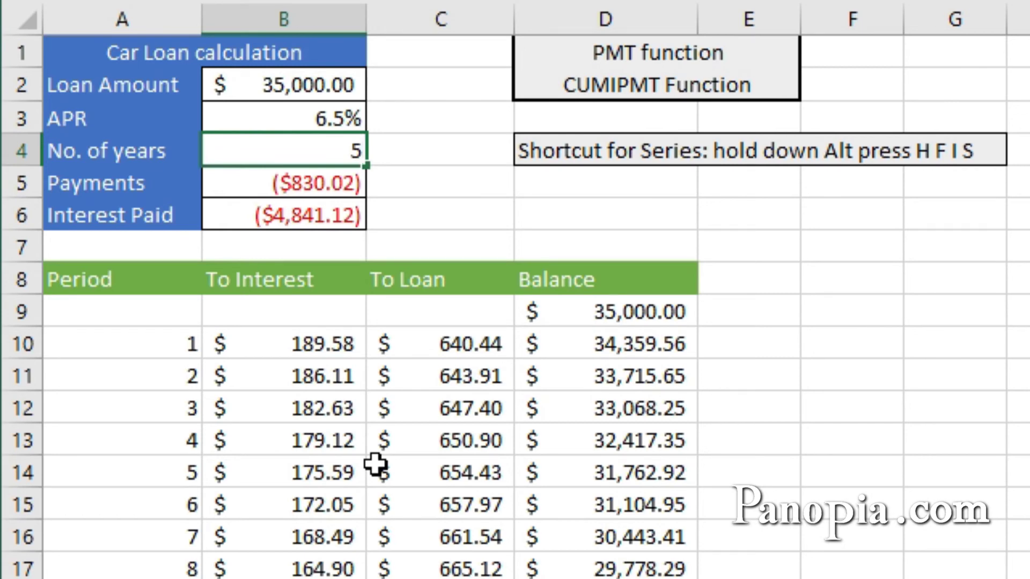
type("5")
key("Return")
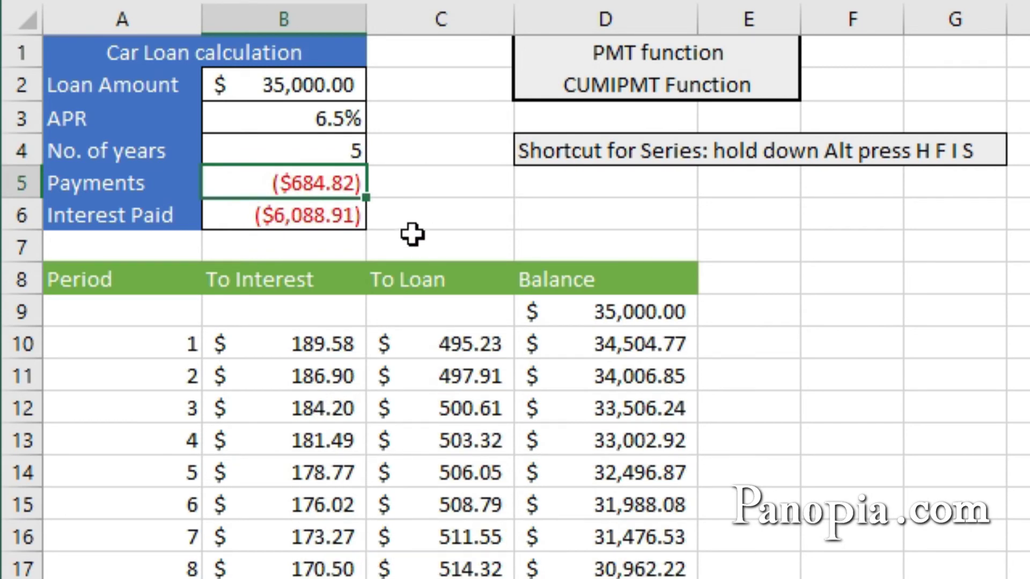
Fill the period-48 row A57:D57 down to row 69, extending the schedule to period 60 at $0.00 balance
scroll(692, 564, "down", 13)
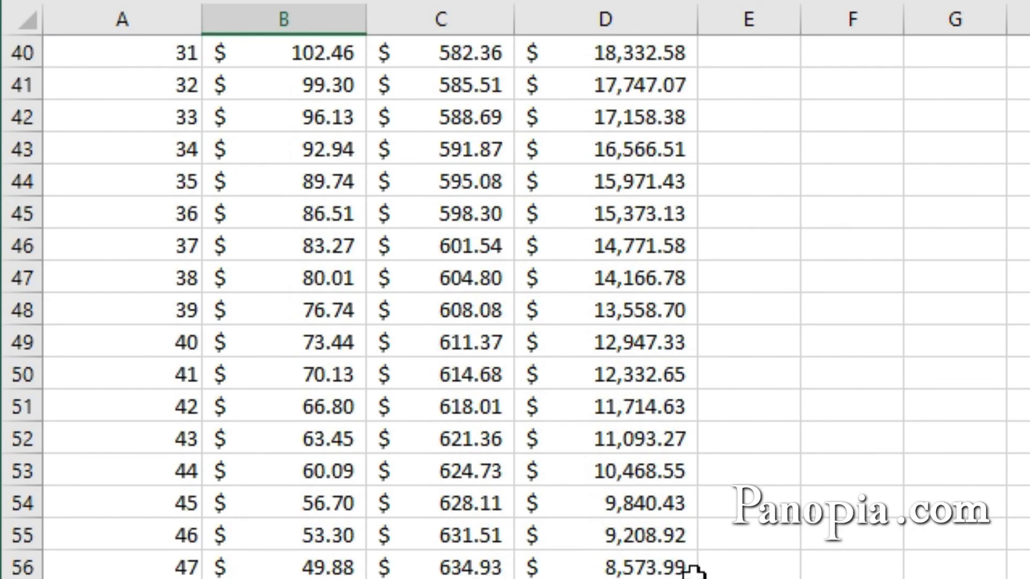
scroll(692, 570, "down", 3)
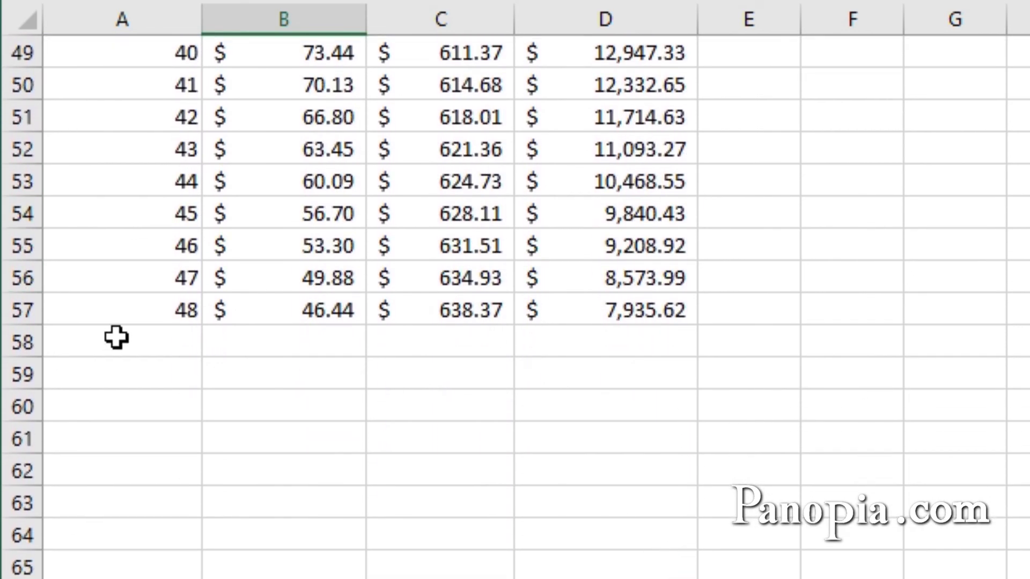
left_click_drag(137, 313, 603, 315)
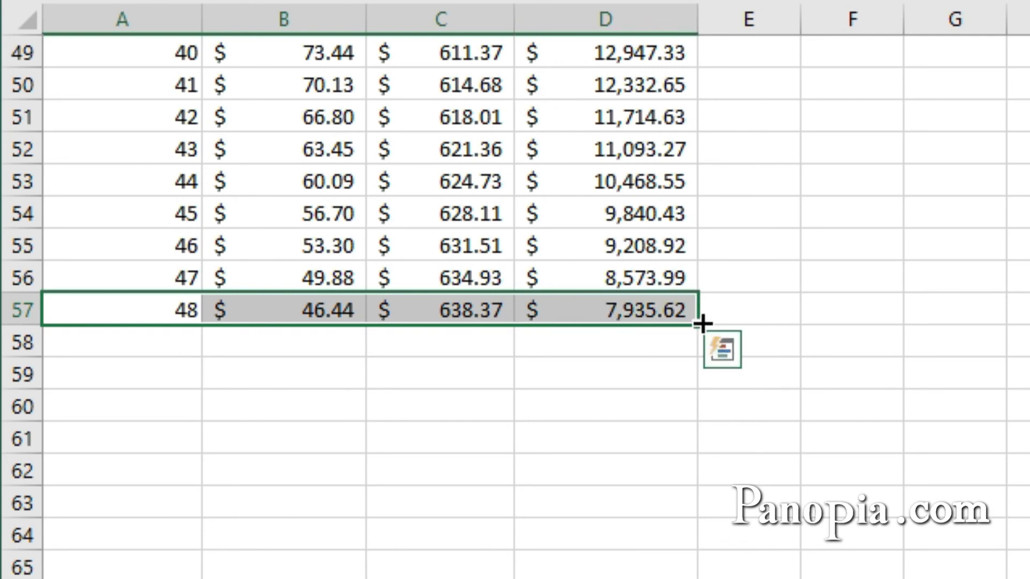
left_click_drag(699, 323, 667, 488)
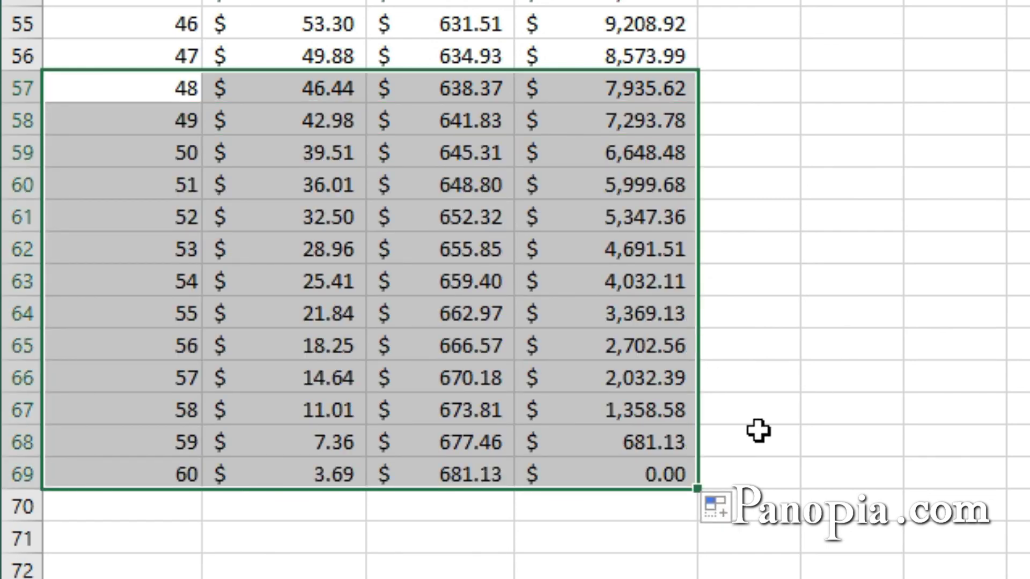
scroll(758, 431, "up", 10)
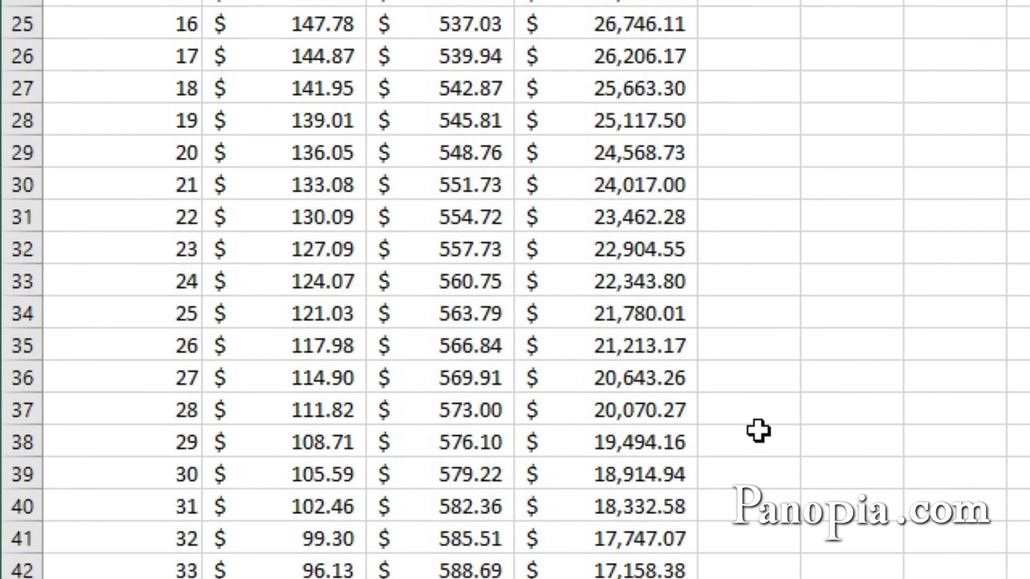
scroll(758, 430, "up", 8)
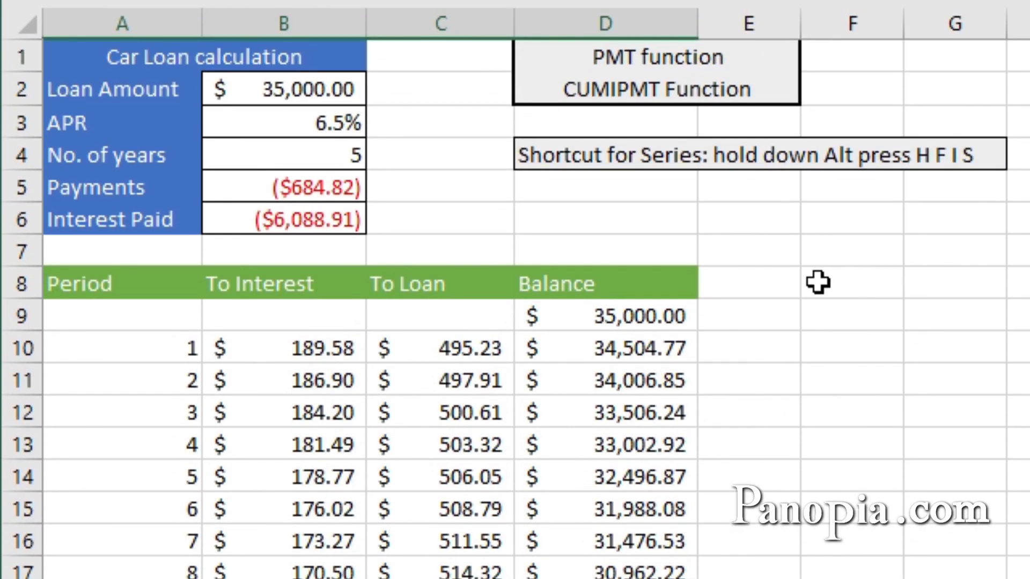